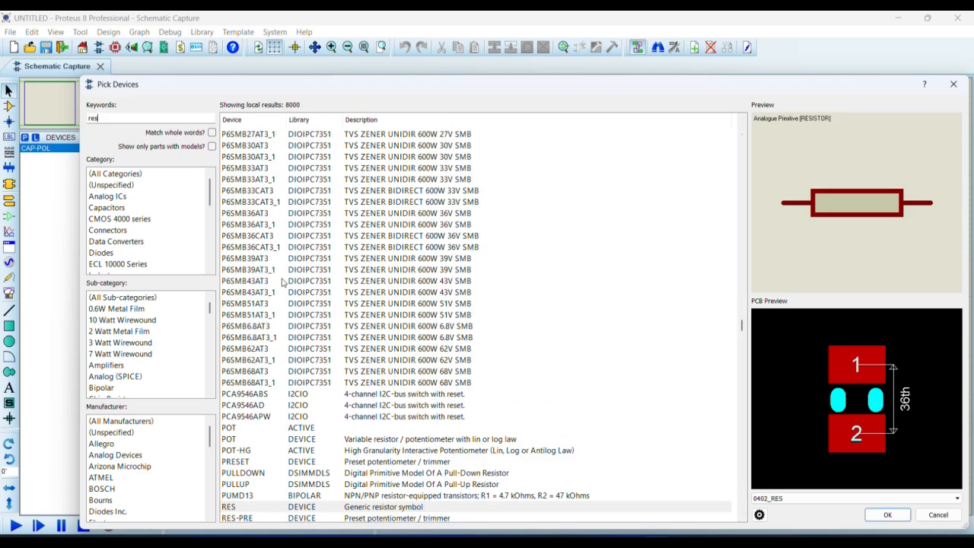
Step: Add the generic RES resistor from the DEVICE library and the NTC thermistor from the TRXD library to the device list
{"action": "scroll", "coordinate": [274, 354], "scroll_direction": "down", "scroll_amount": 1}
{"action": "double_click", "coordinate": [266, 410]}
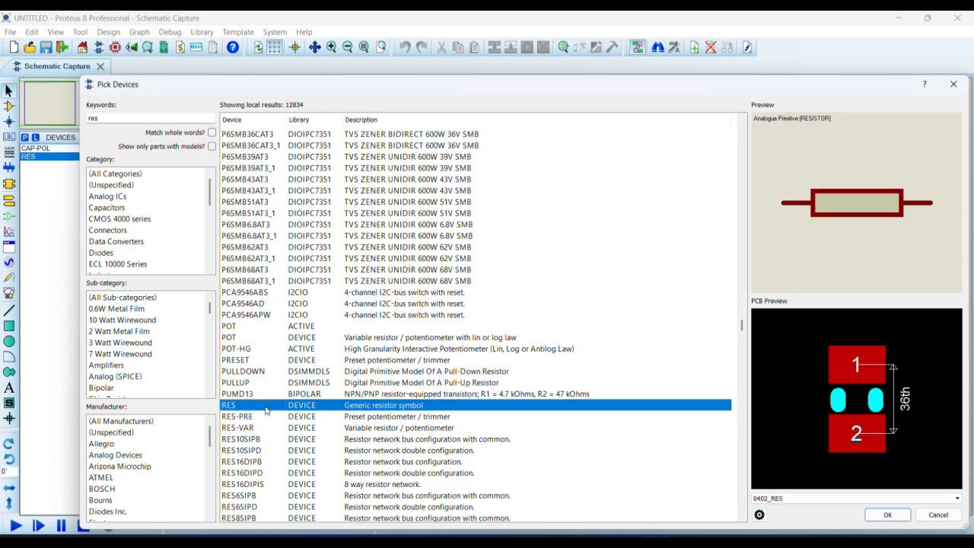
{"action": "double_click", "coordinate": [100, 117]}
{"action": "type", "text": "ntc"}
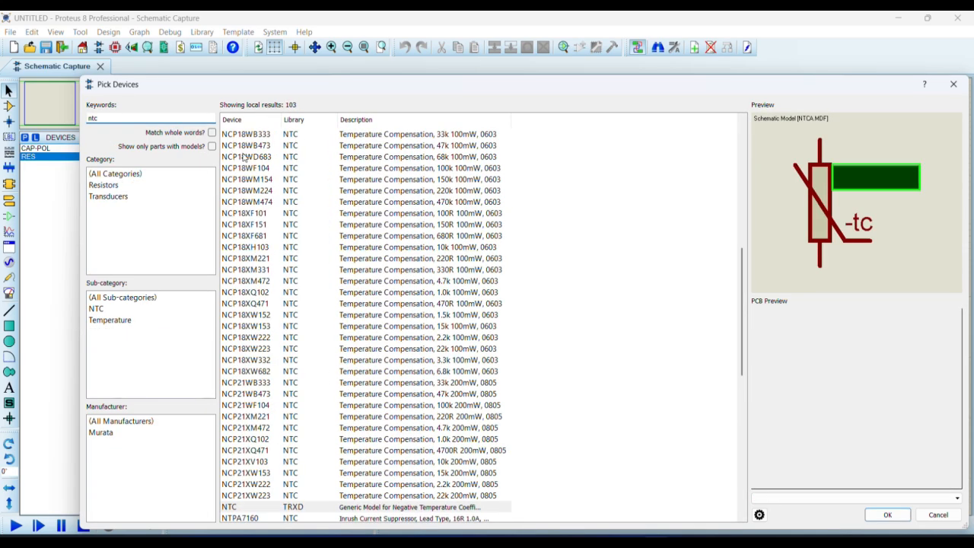
{"action": "scroll", "coordinate": [245, 377], "scroll_direction": "down", "scroll_amount": 4}
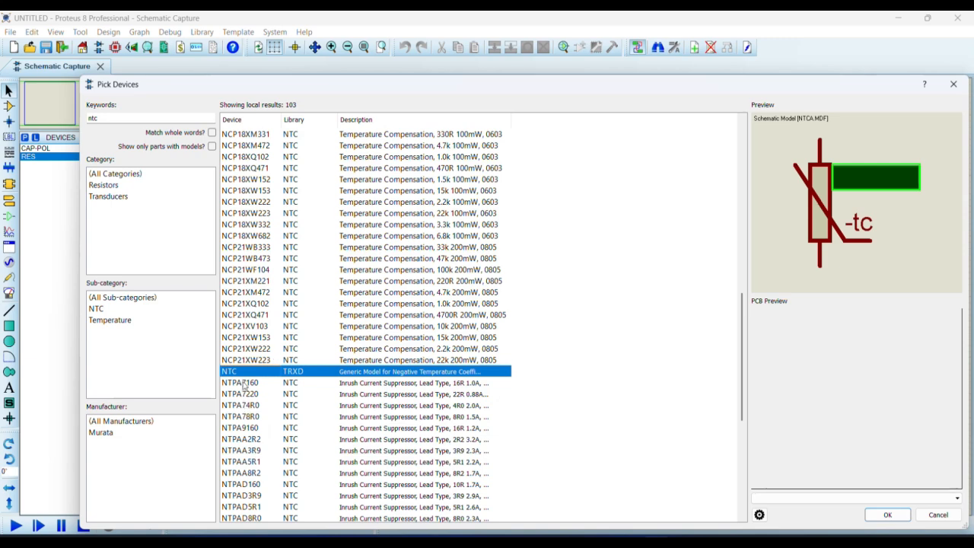
{"action": "double_click", "coordinate": [246, 373]}
Step: Add the POT potentiometer from the ACTIVE library and the LM358N operational amplifier to the device list
{"action": "left_click", "coordinate": [116, 117]}
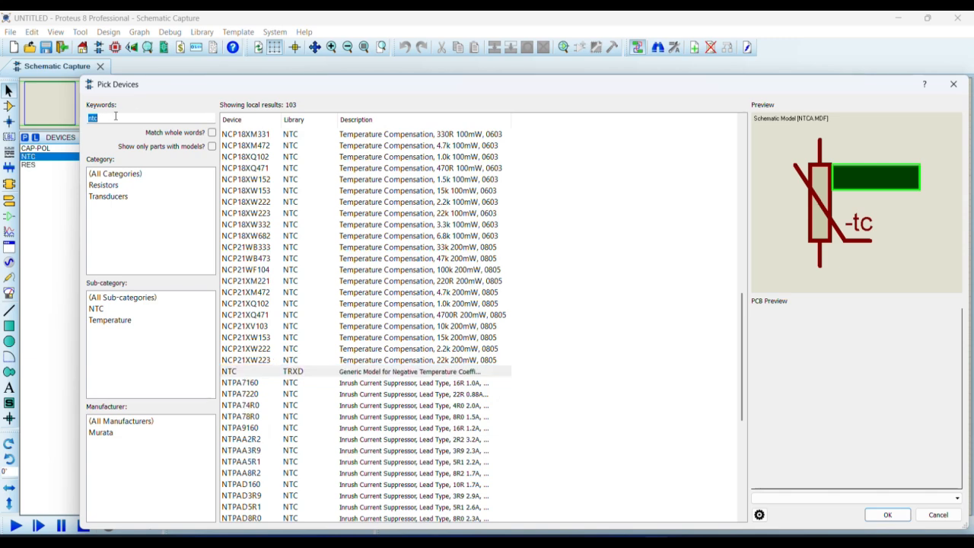
{"action": "type", "text": "pot"}
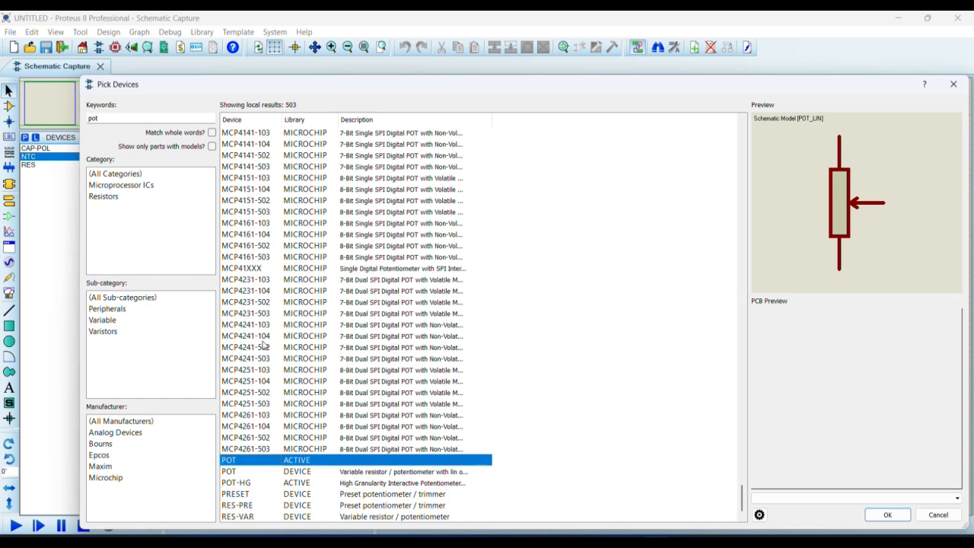
{"action": "double_click", "coordinate": [254, 461]}
{"action": "left_click", "coordinate": [106, 118]}
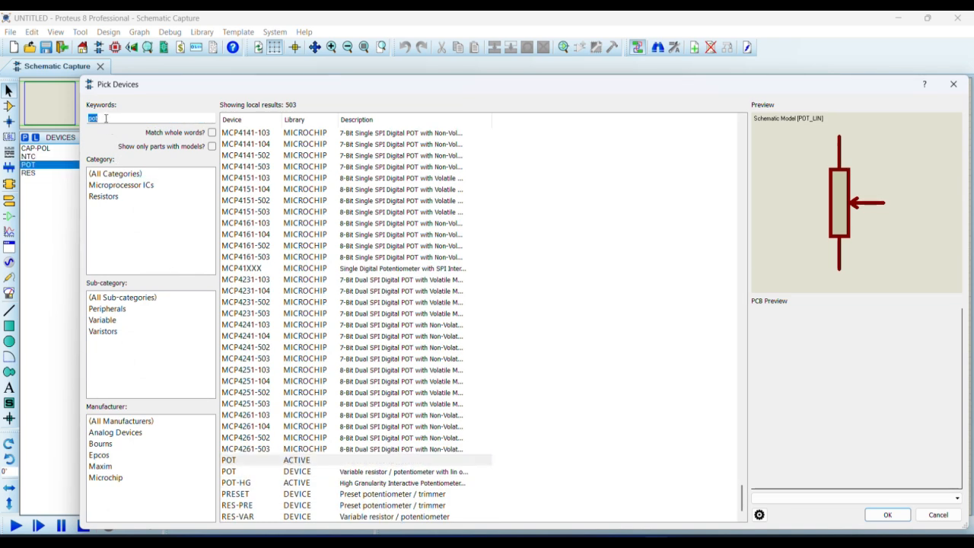
{"action": "type", "text": "lm"}
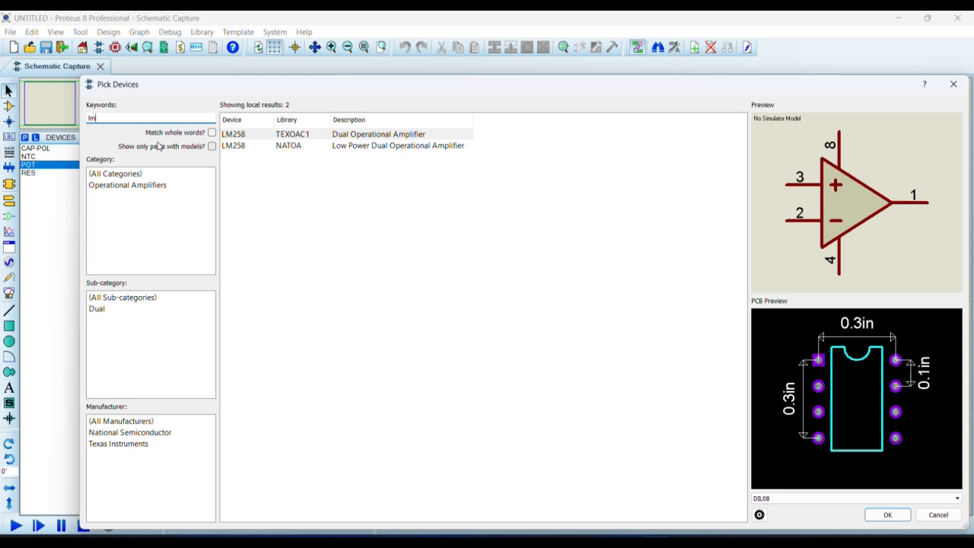
{"action": "type", "text": "358"}
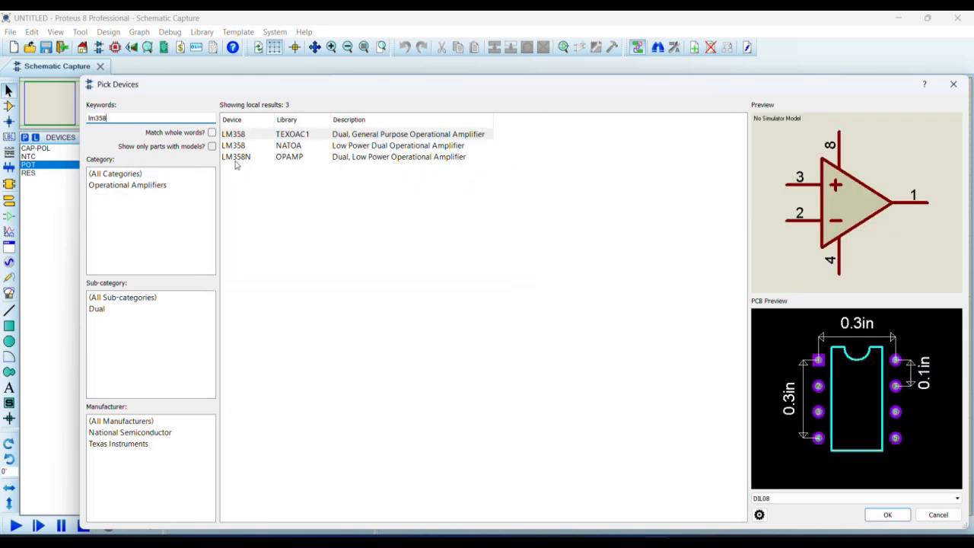
{"action": "double_click", "coordinate": [237, 157]}
Step: Add the BC547 transistor from the BIPOLAR library and the animated LED-RED model to the device list
{"action": "double_click", "coordinate": [131, 119]}
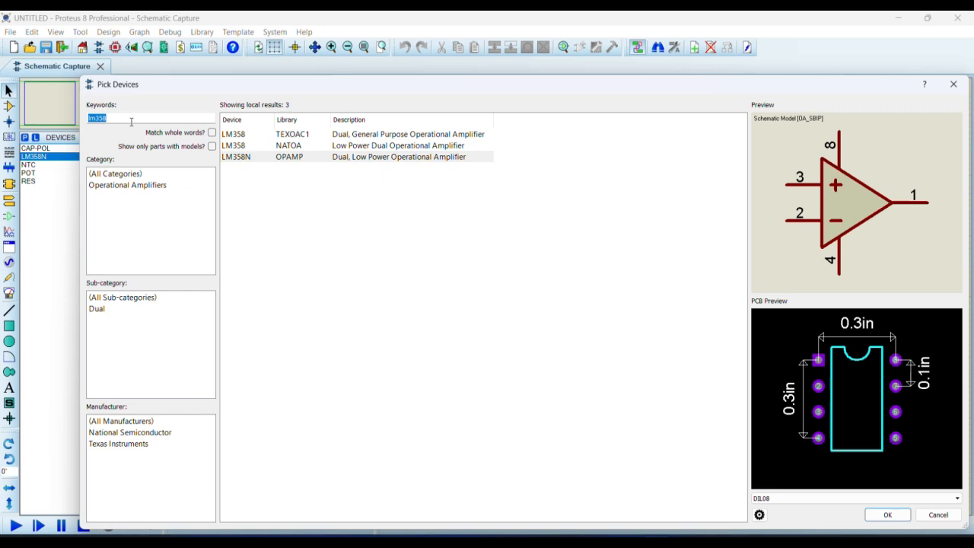
{"action": "type", "text": "bc547"}
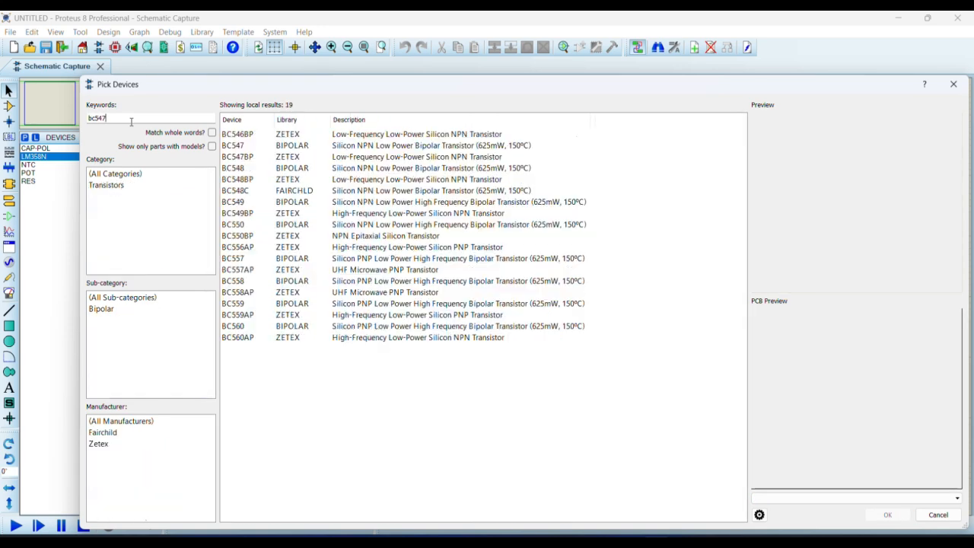
{"action": "double_click", "coordinate": [280, 136]}
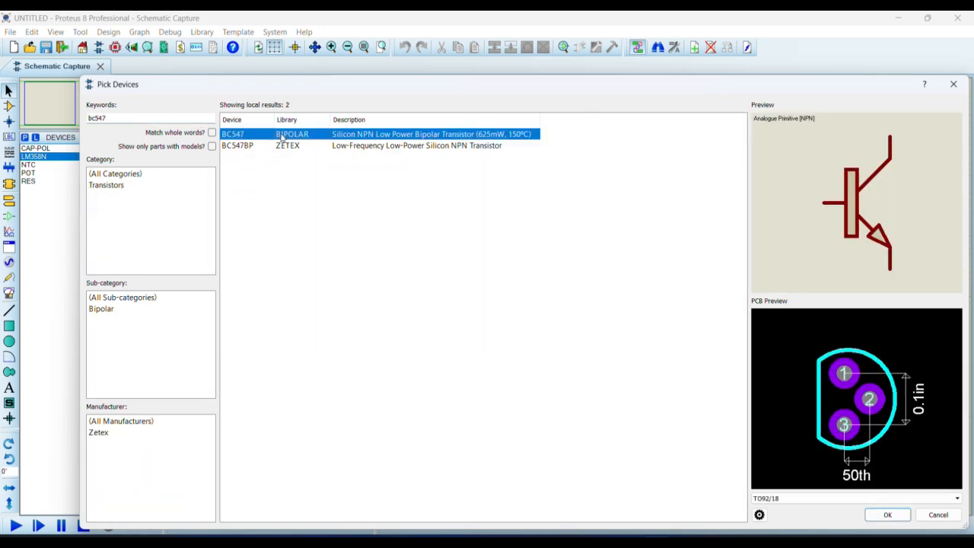
{"action": "double_click", "coordinate": [121, 121]}
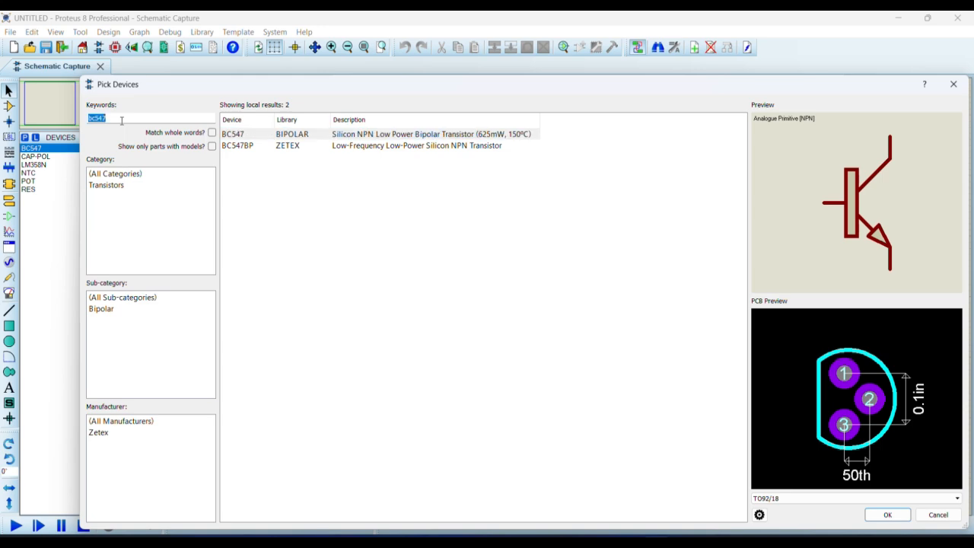
{"action": "type", "text": "led"}
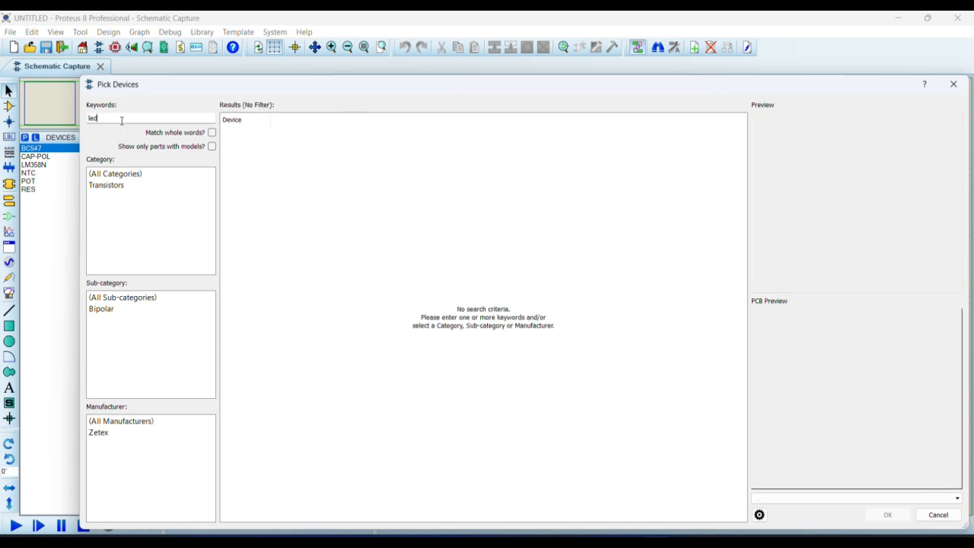
{"action": "scroll", "coordinate": [345, 407], "scroll_direction": "down", "scroll_amount": 3}
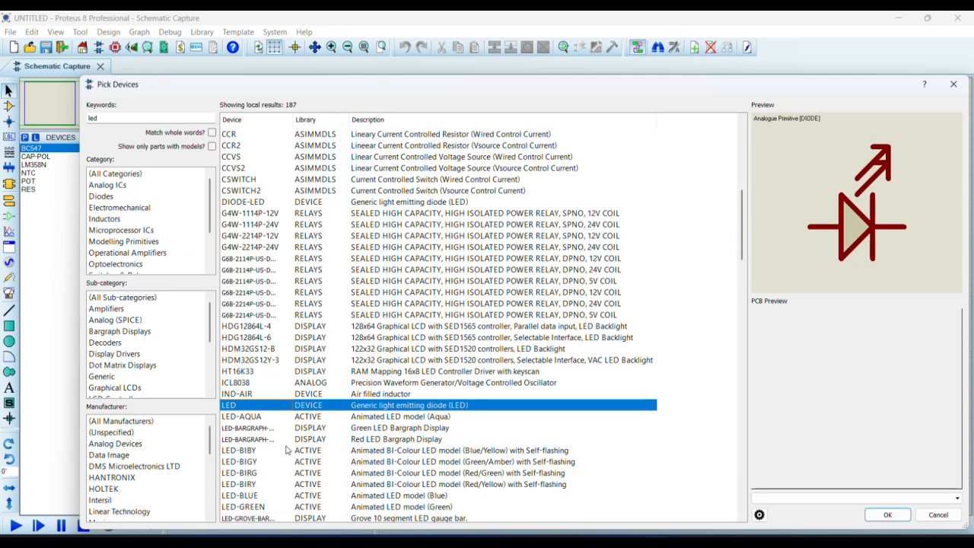
{"action": "scroll", "coordinate": [250, 478], "scroll_direction": "down", "scroll_amount": 2}
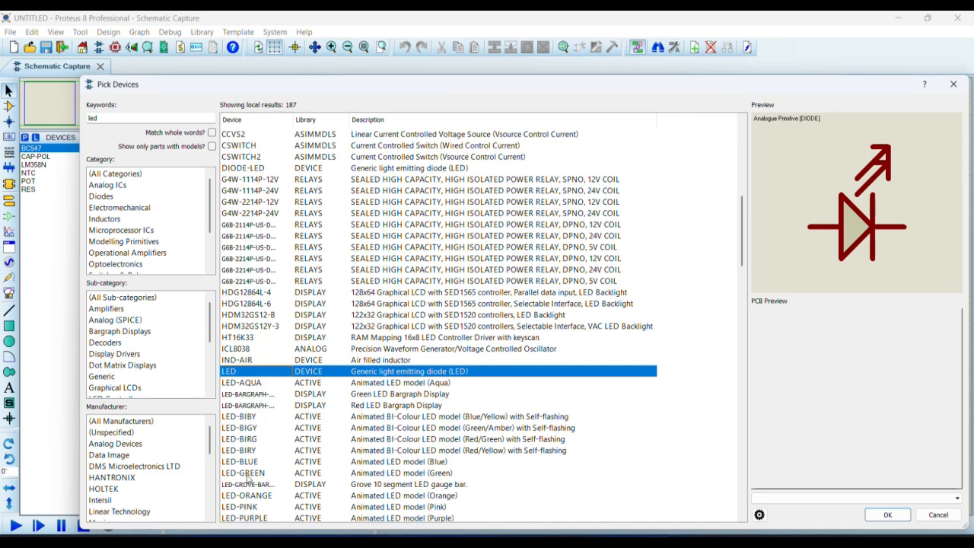
{"action": "double_click", "coordinate": [250, 496]}
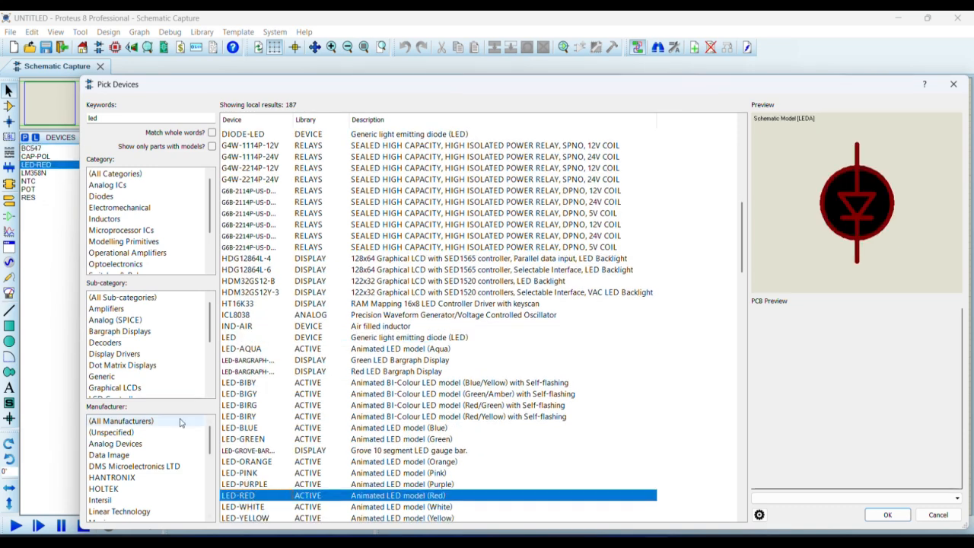
Step: Add the 1N4007 diode from the DIODESINC library and the animated RELAY model from the ACTIVE library to the device list
{"action": "left_click", "coordinate": [112, 120]}
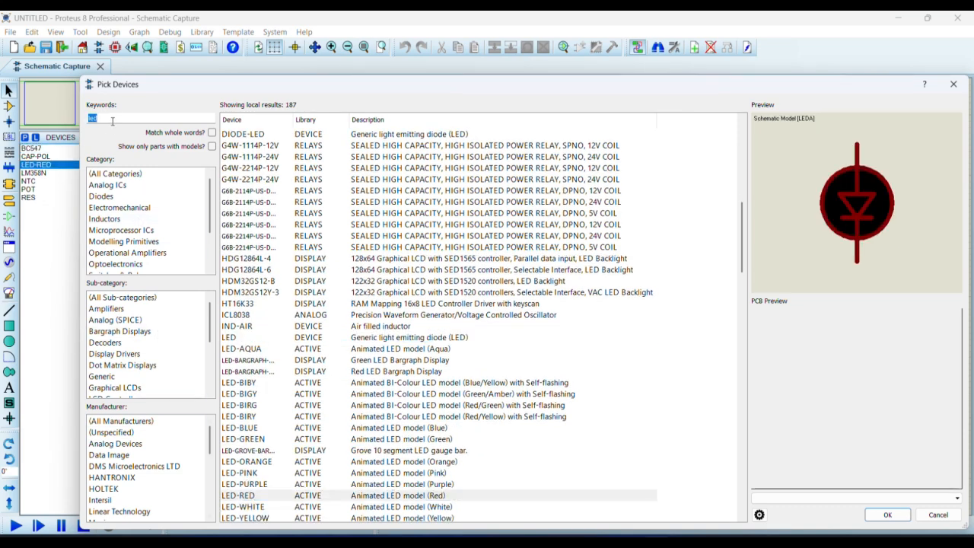
{"action": "type", "text": "l"}
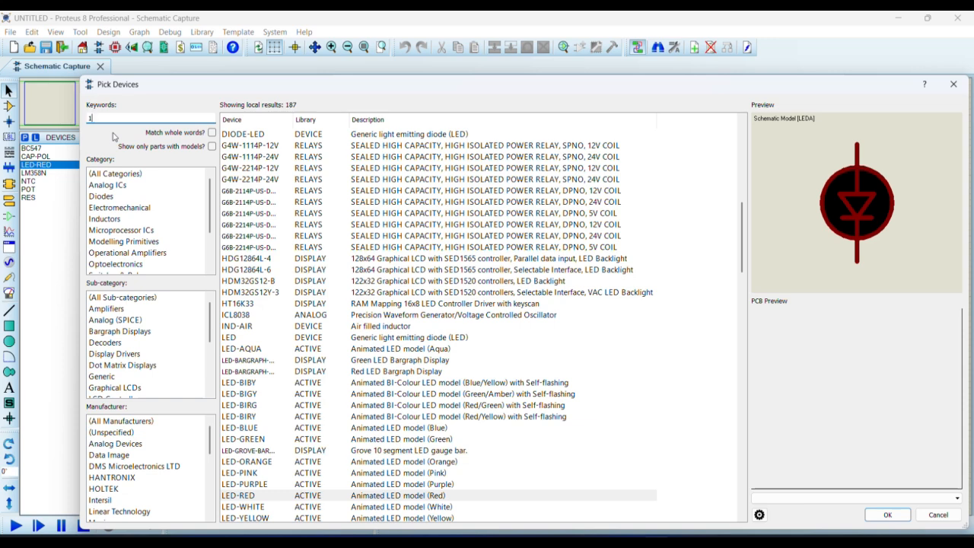
{"action": "type", "text": "n4007"}
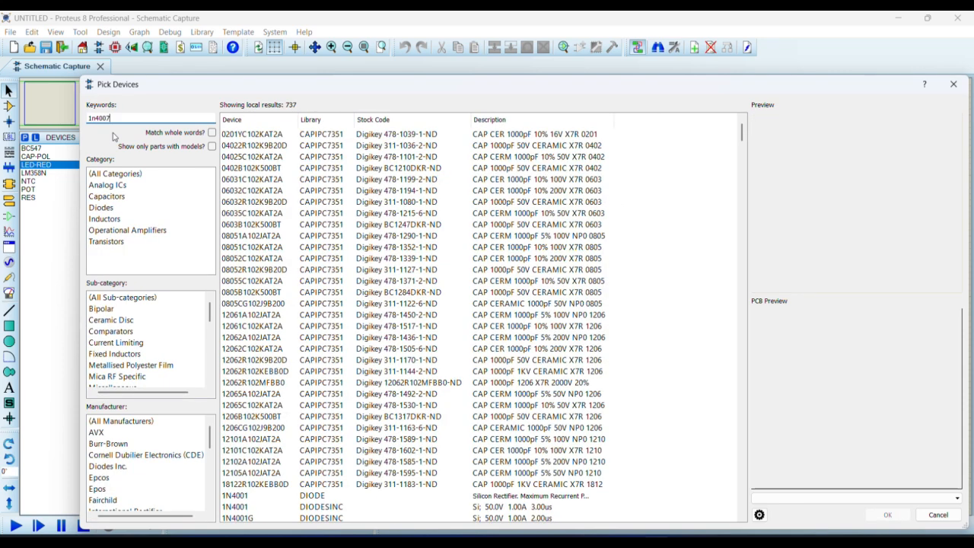
{"action": "double_click", "coordinate": [258, 134]}
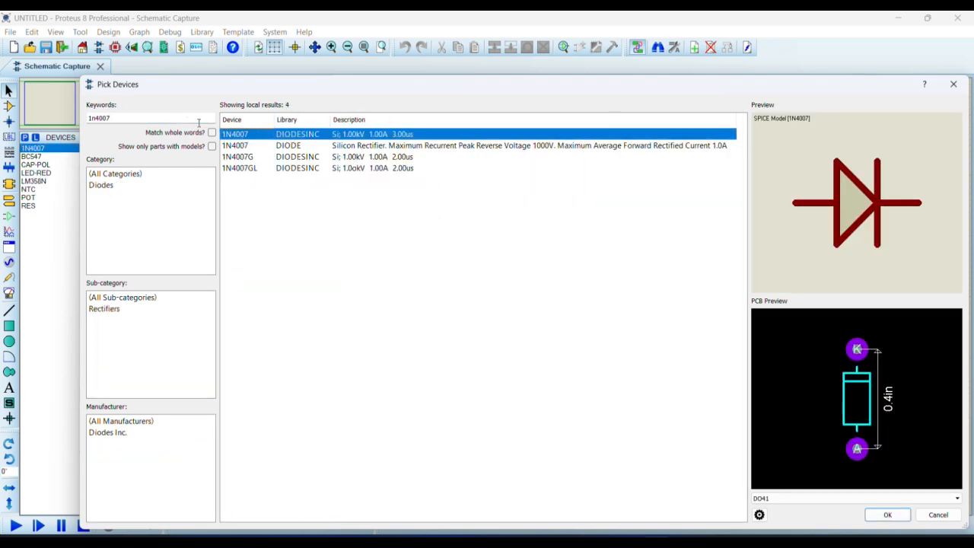
{"action": "double_click", "coordinate": [151, 117]}
{"action": "type", "text": "r"}
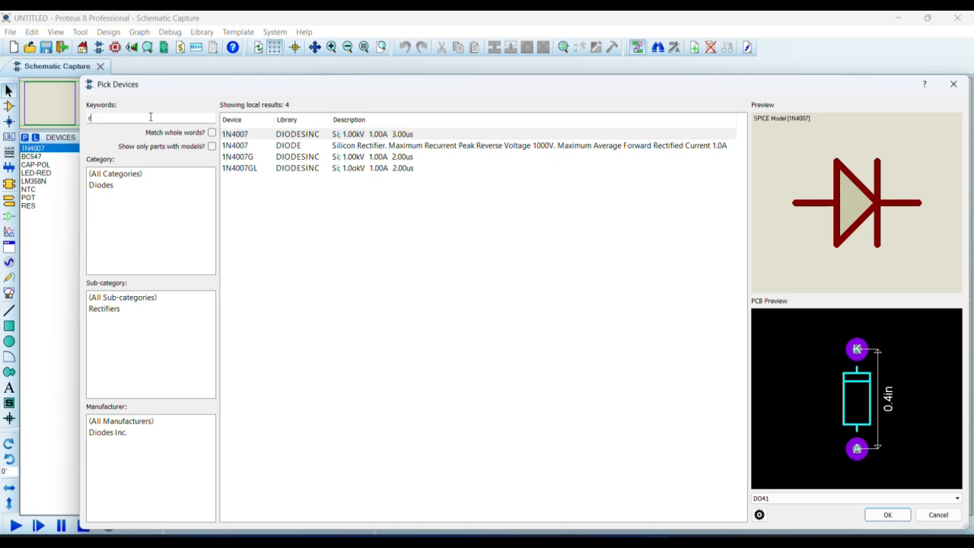
{"action": "type", "text": "elay"}
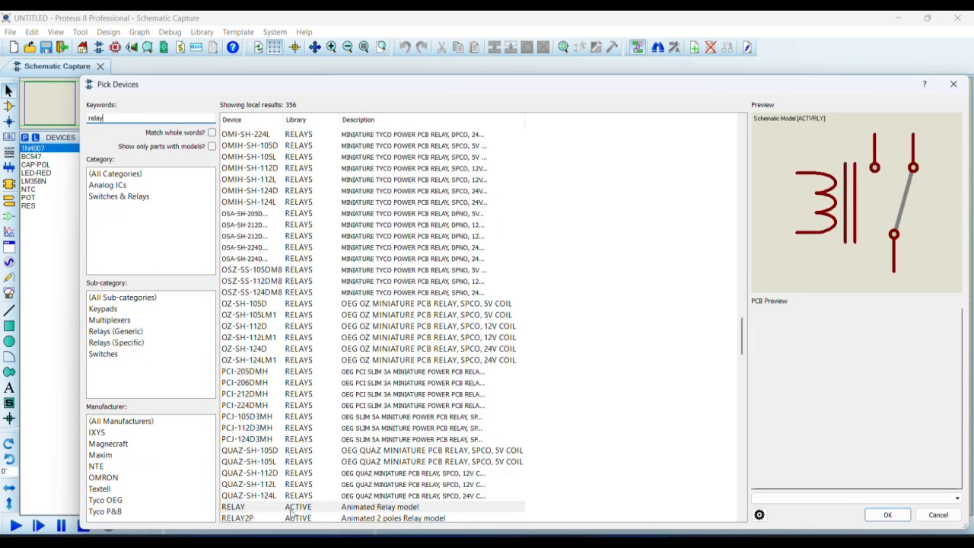
{"action": "double_click", "coordinate": [294, 509]}
Step: Add the FAN-DC motor to the device list and finish picking devices
{"action": "double_click", "coordinate": [109, 118]}
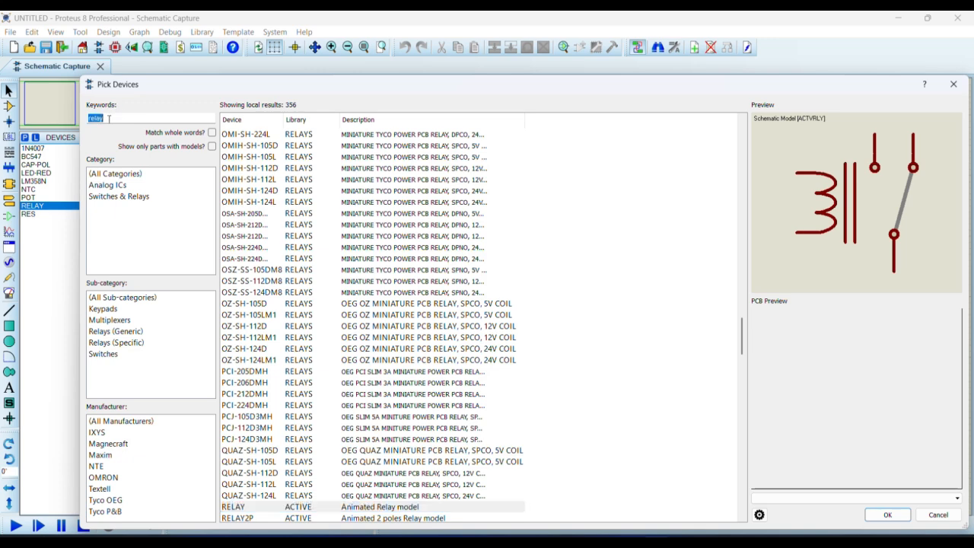
{"action": "type", "text": "fan"}
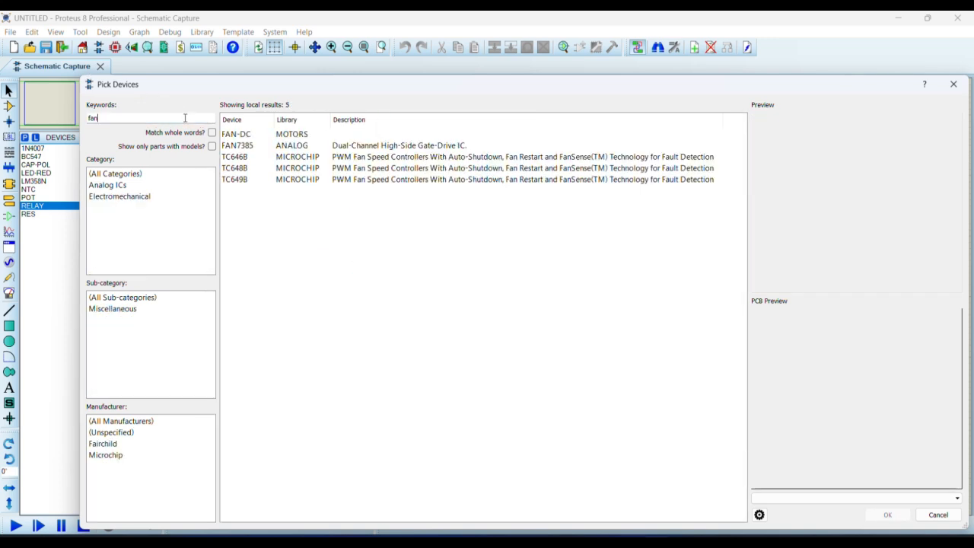
{"action": "double_click", "coordinate": [233, 136]}
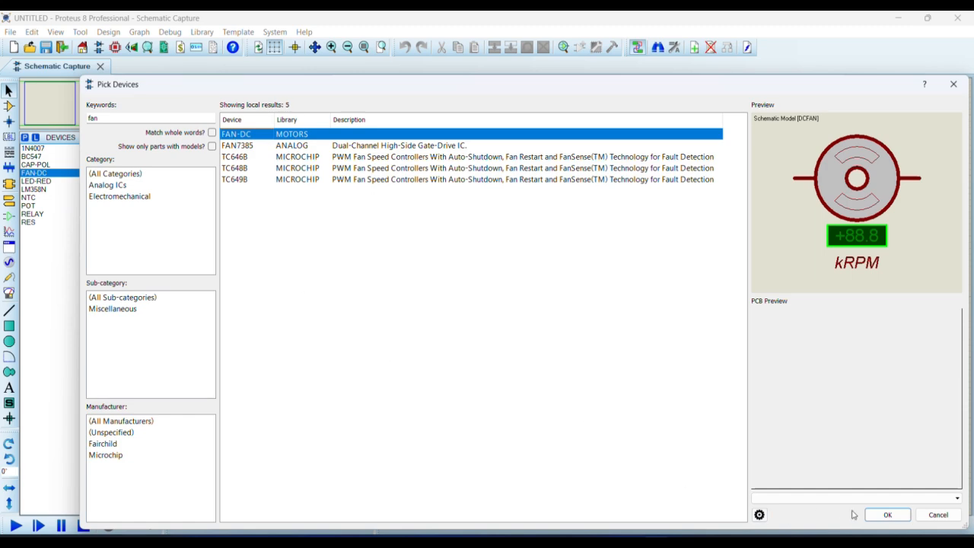
{"action": "left_click", "coordinate": [887, 514]}
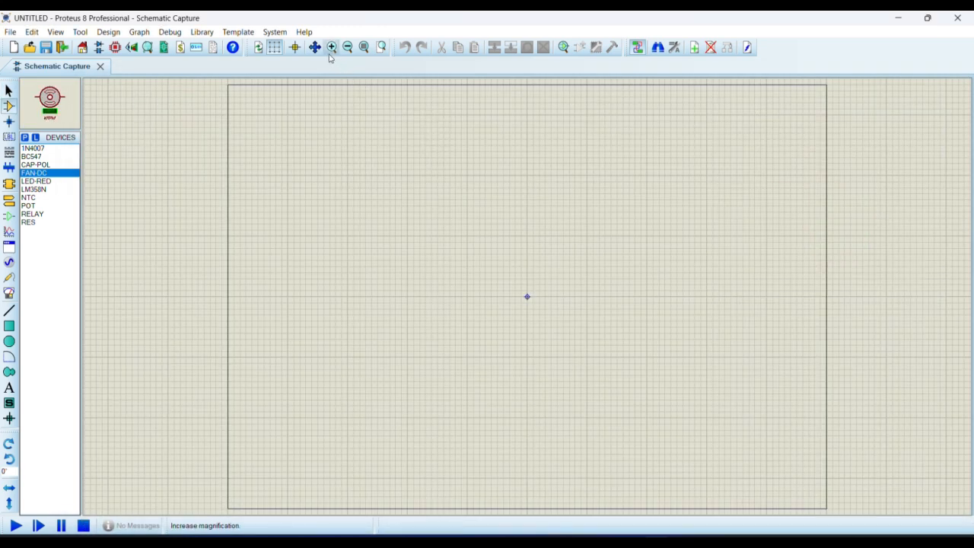
Step: Place the CAP-POL capacitor, rotated to -90°, near the sheet's left side, level with the origin
{"action": "left_click", "coordinate": [331, 49]}
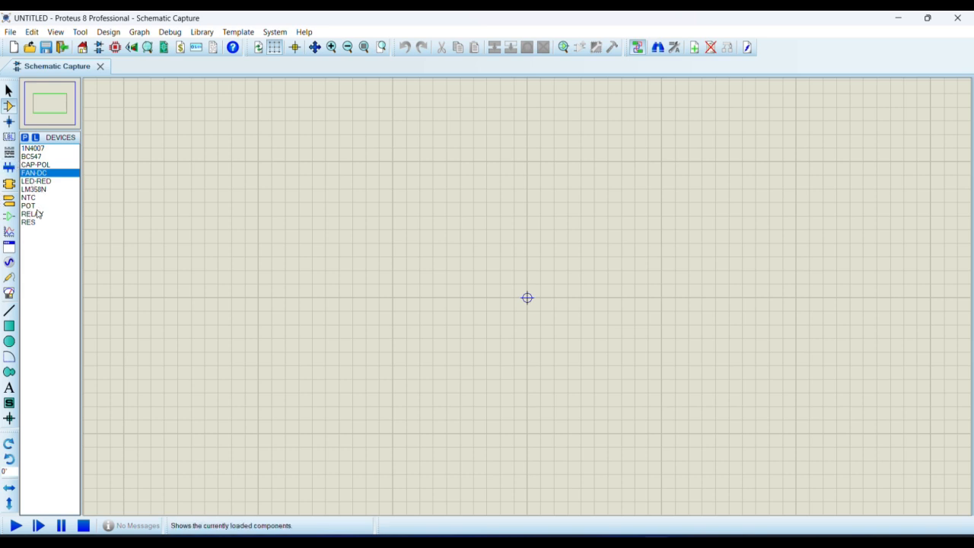
{"action": "left_click", "coordinate": [38, 166]}
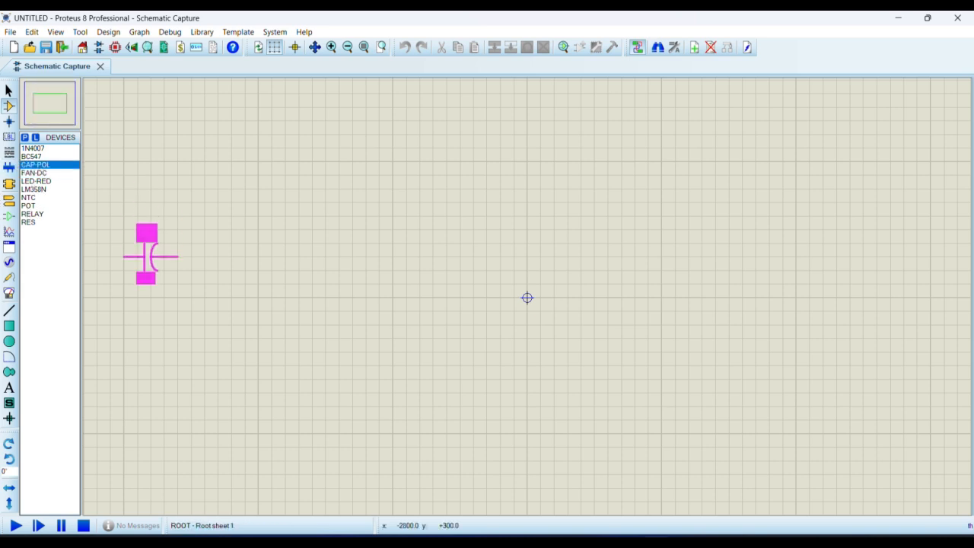
{"action": "key", "text": "KP_Subtract"}
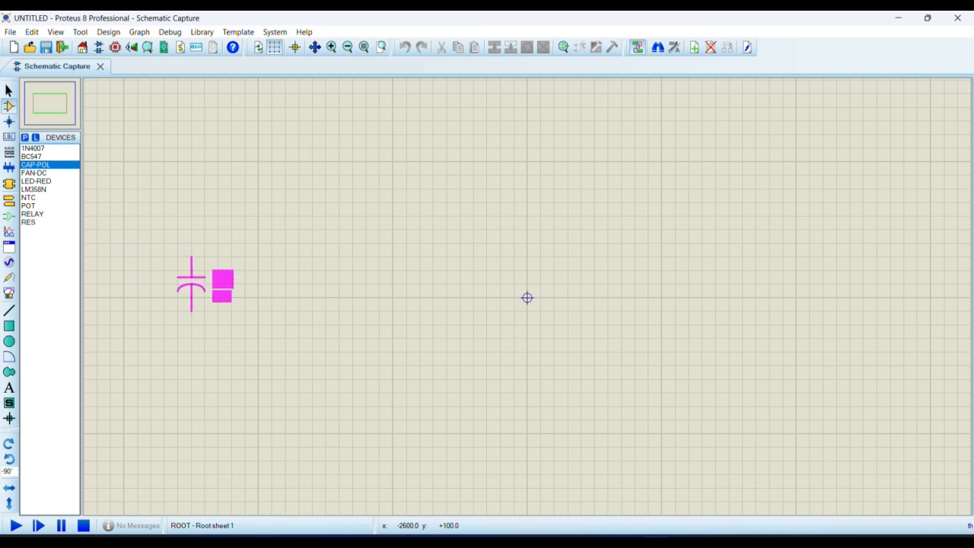
{"action": "left_click", "coordinate": [138, 297]}
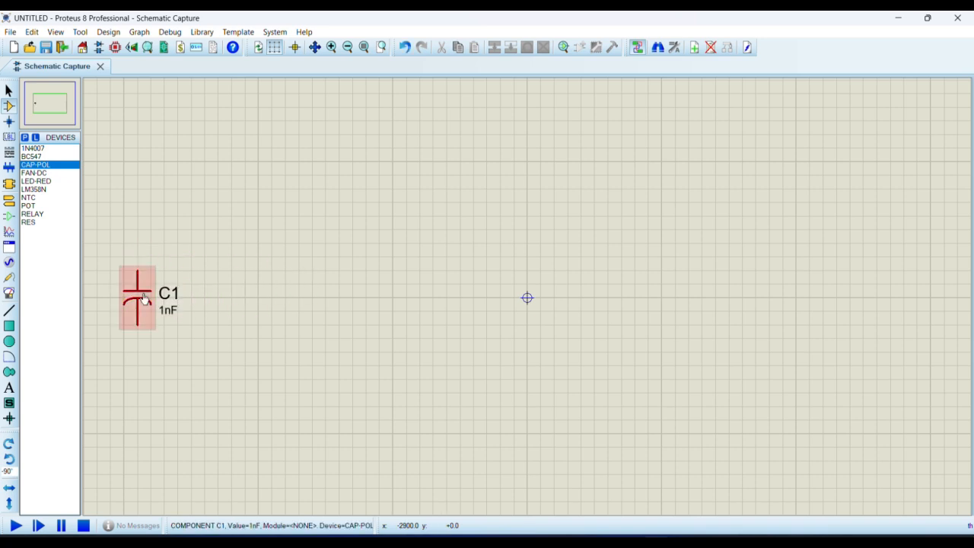
Step: Set the capacitance of C1 to 100uf
{"action": "double_click", "coordinate": [144, 299]}
{"action": "double_click", "coordinate": [418, 196]}
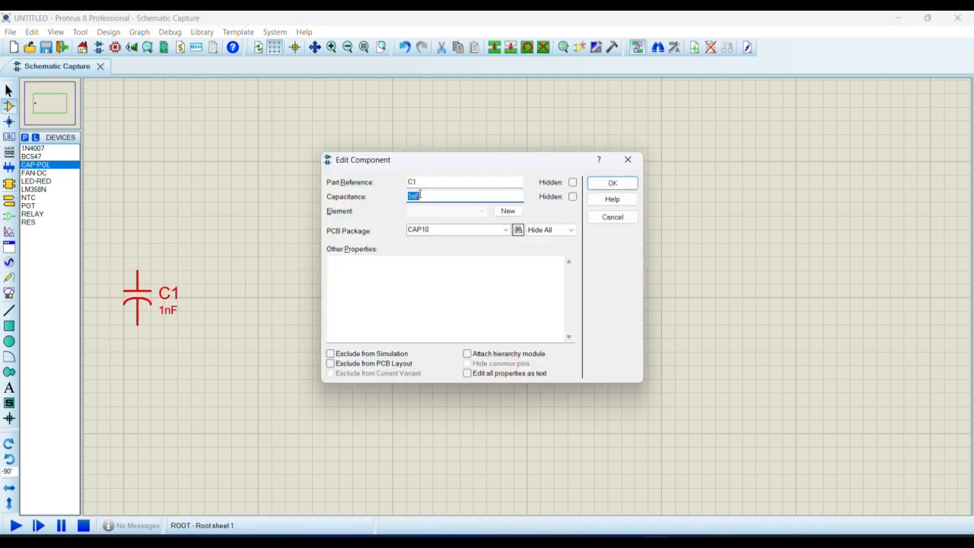
{"action": "type", "text": "100uf"}
{"action": "key", "text": "Return"}
{"action": "left_click", "coordinate": [389, 235]}
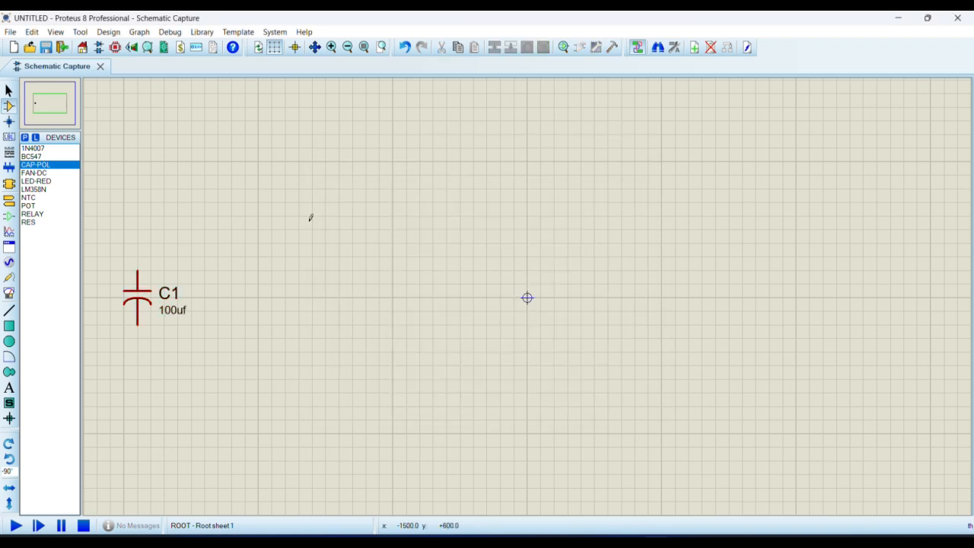
Step: Place a vertical RES resistor to the upper right of C1 and the NTC thermistor at 0° directly below it
{"action": "left_click", "coordinate": [30, 222]}
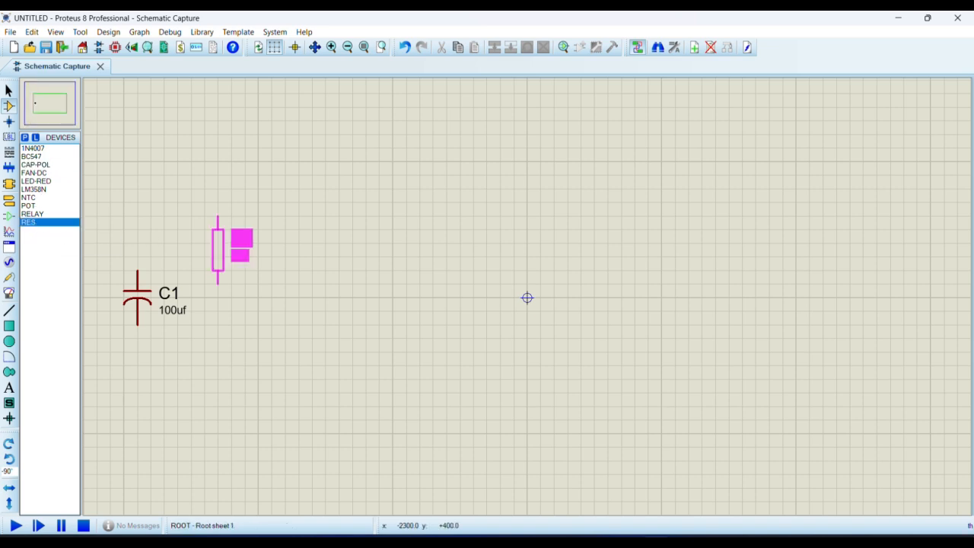
{"action": "left_click", "coordinate": [216, 239]}
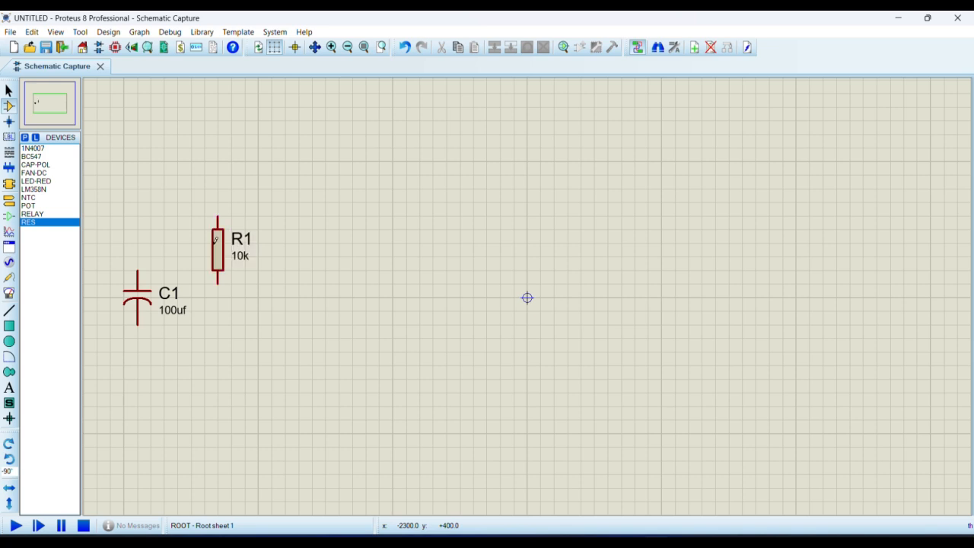
{"action": "left_click", "coordinate": [28, 197]}
{"action": "key", "text": "KP_Subtract"}
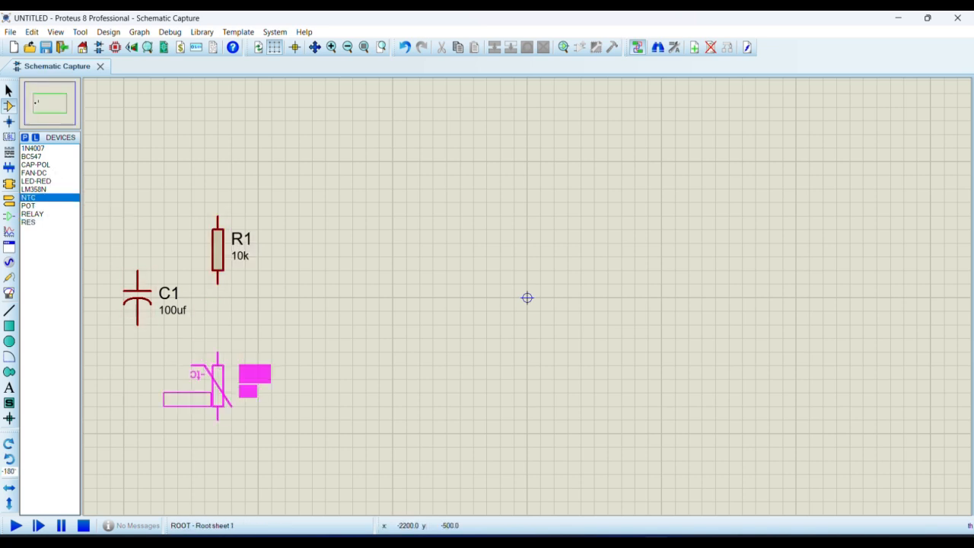
{"action": "key", "text": "KP_Subtract"}
{"action": "key", "text": "KP_Subtract"}
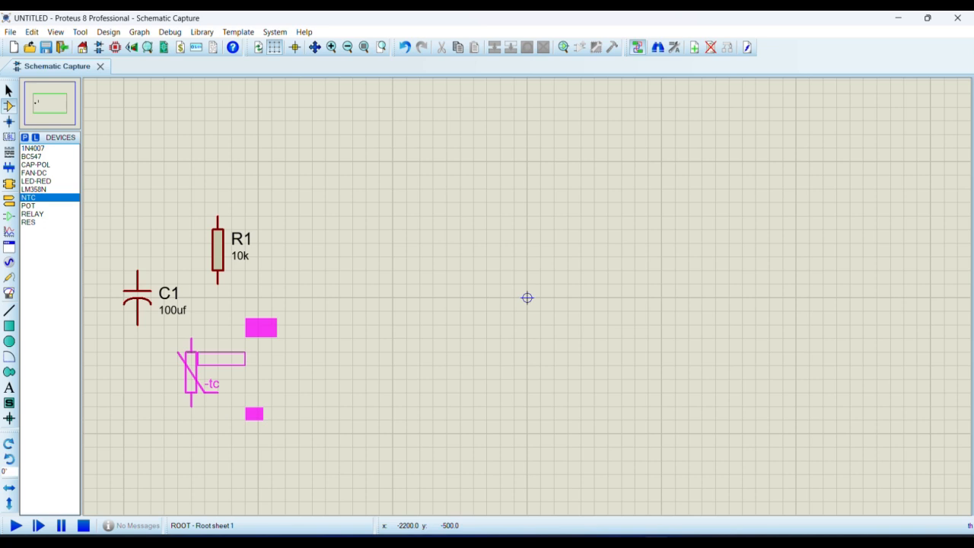
{"action": "left_click", "coordinate": [259, 329]}
Step: Wire C1, R1 and the NTC thermistor RT1 into a closed loop, with R1 and RT1 in series across C1
{"action": "left_click", "coordinate": [217, 312]}
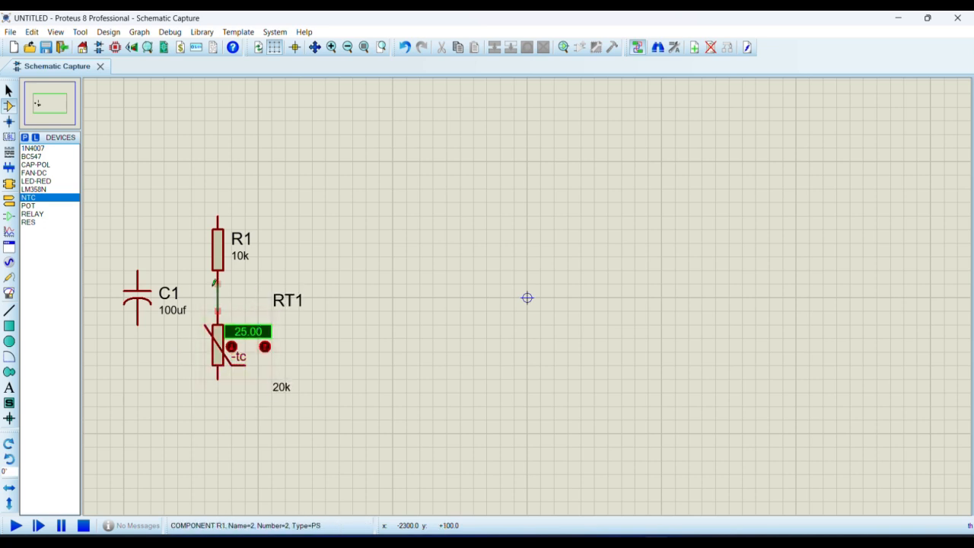
{"action": "left_click", "coordinate": [217, 283]}
{"action": "left_click", "coordinate": [137, 270]}
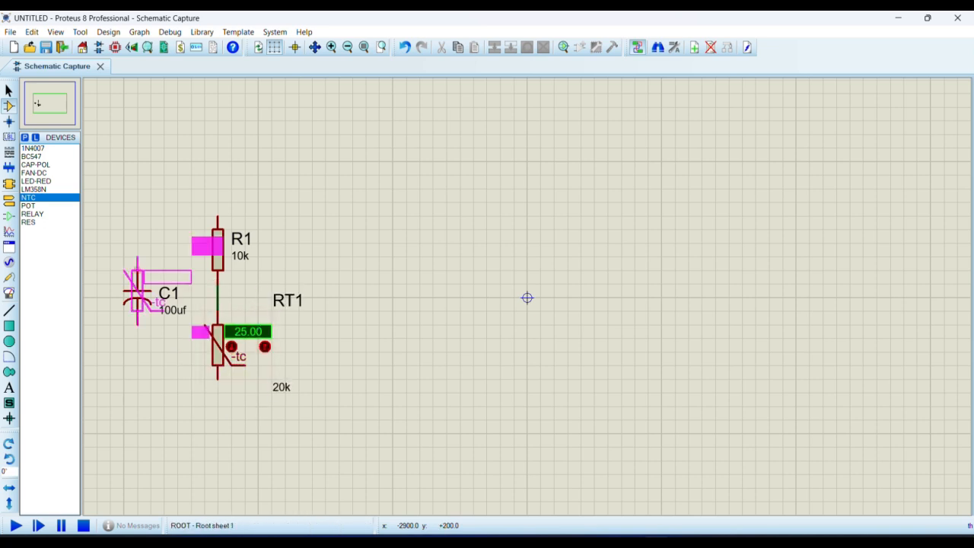
{"action": "left_click", "coordinate": [137, 268]}
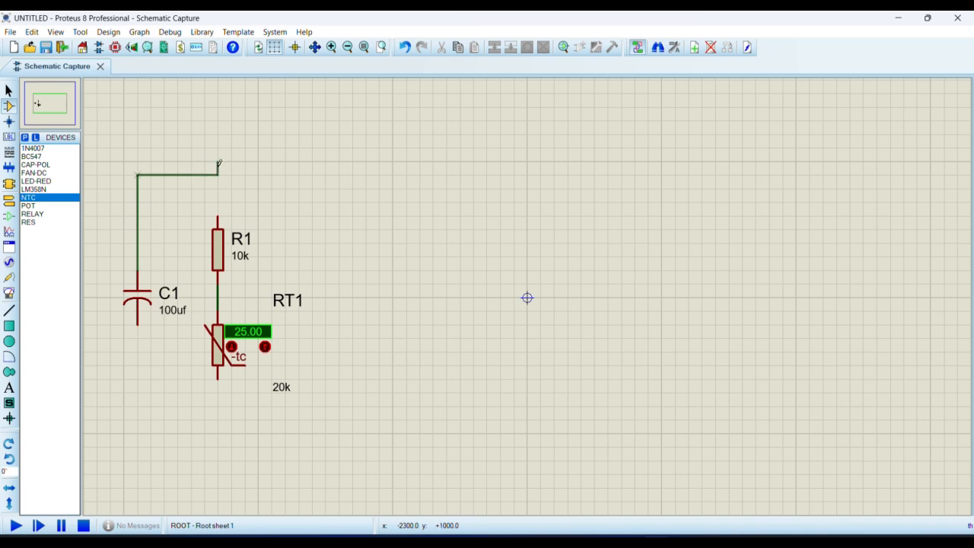
{"action": "left_click", "coordinate": [217, 217]}
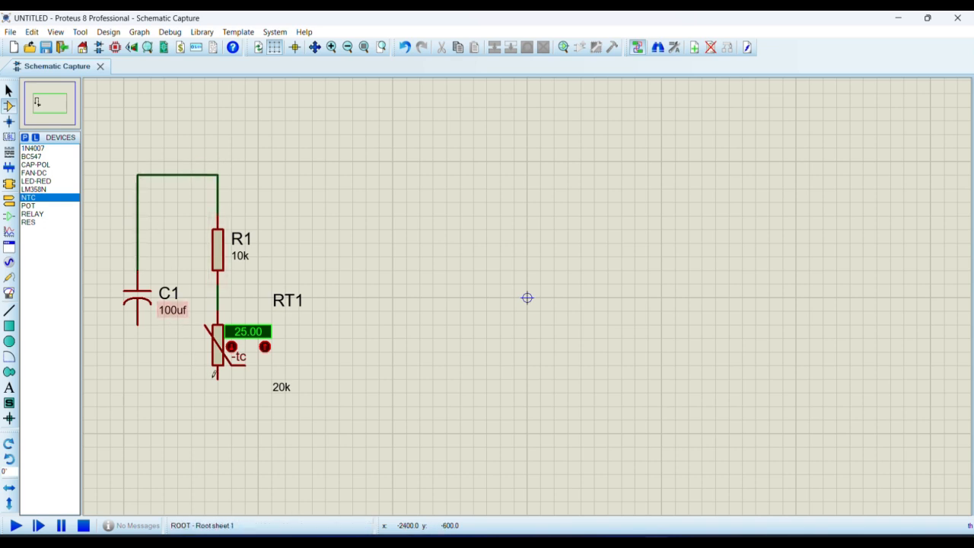
{"action": "left_click", "coordinate": [219, 389]}
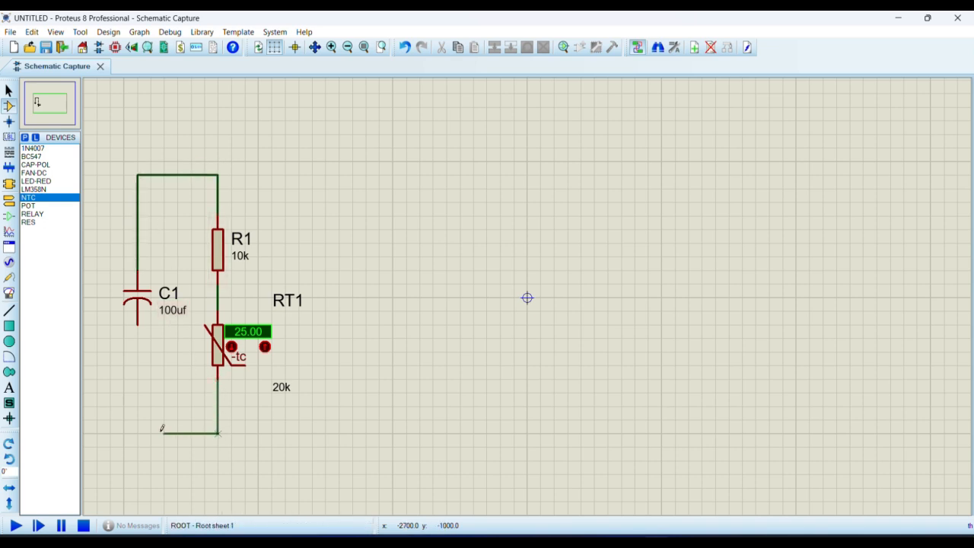
{"action": "left_click", "coordinate": [138, 322]}
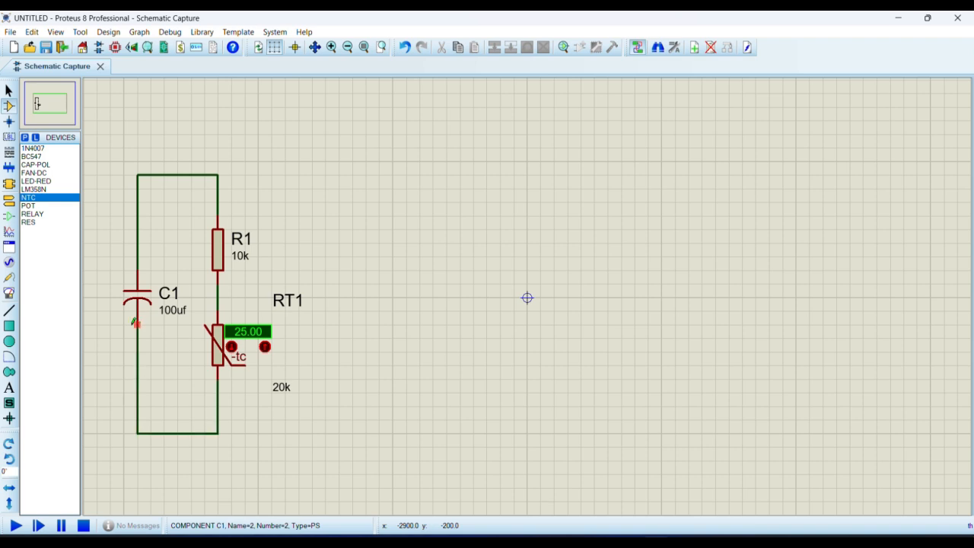
Step: Move the horizontal wire joining the upper ends of C1 and R1 up by one grid square
{"action": "left_click", "coordinate": [9, 90]}
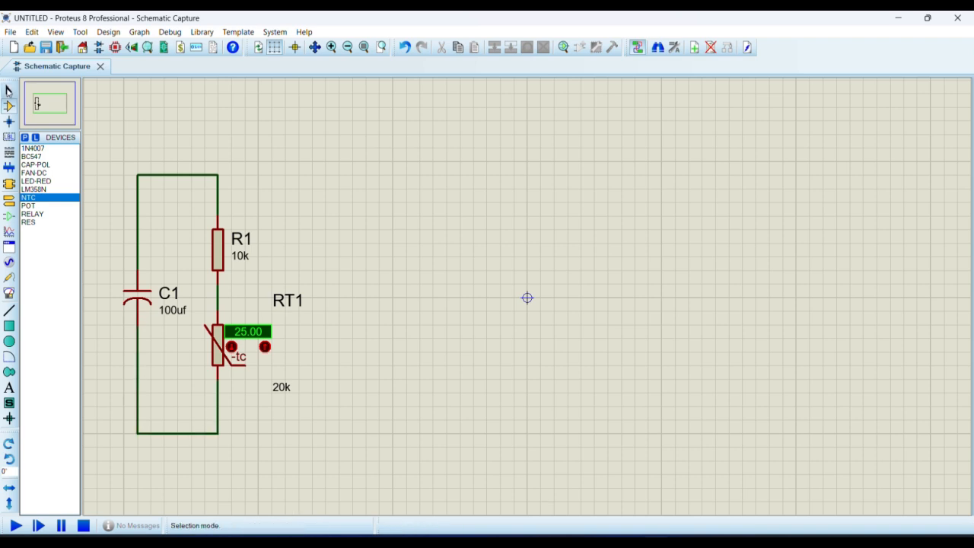
{"action": "left_click_drag", "start_coordinate": [175, 175], "coordinate": [175, 162]}
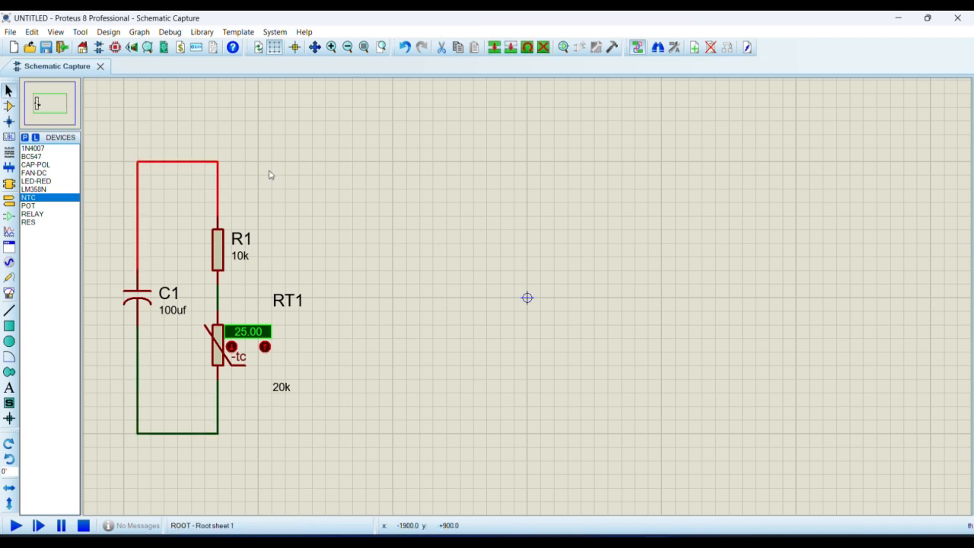
{"action": "left_click", "coordinate": [264, 179]}
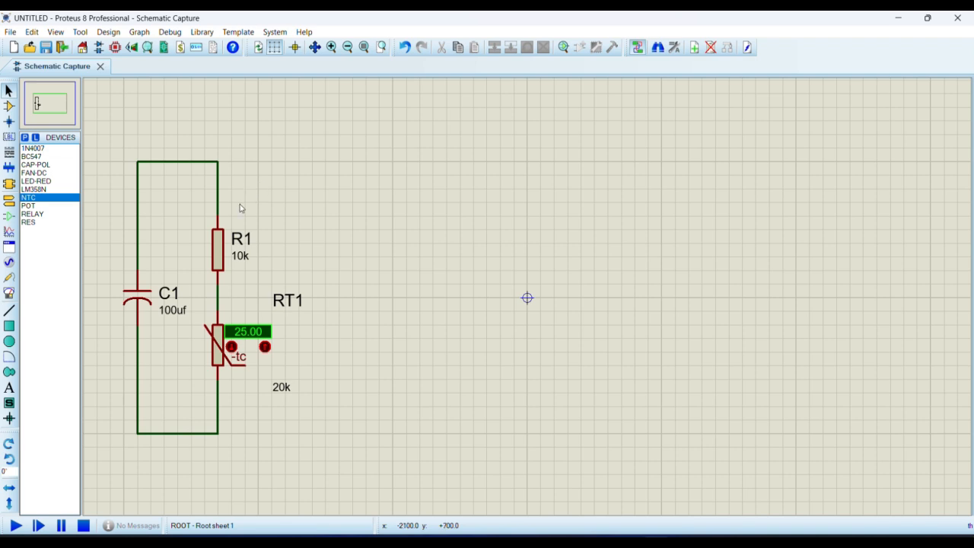
Step: Place the POT to the right of R1 and wire its upper terminal to the top rail above R1
{"action": "left_click", "coordinate": [28, 205]}
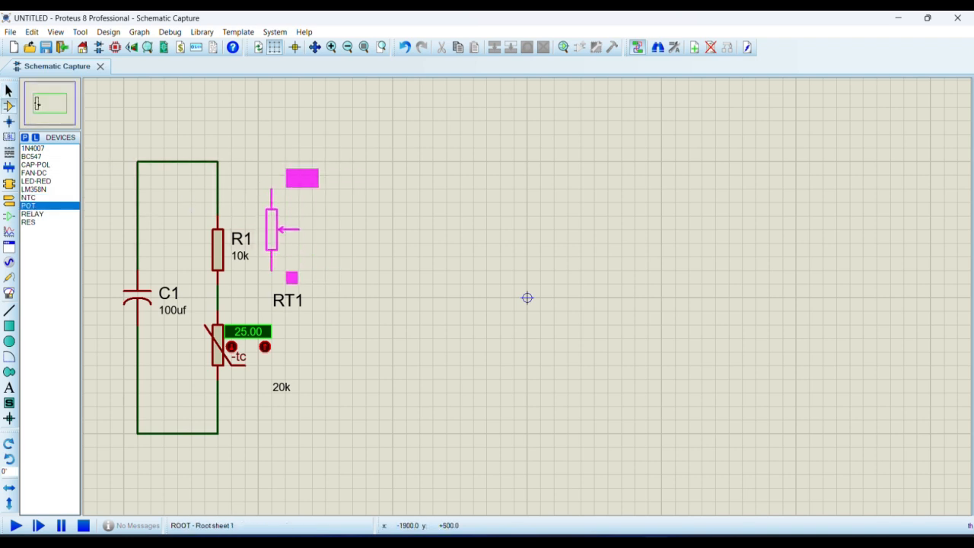
{"action": "left_click", "coordinate": [271, 228]}
{"action": "left_click", "coordinate": [271, 188]}
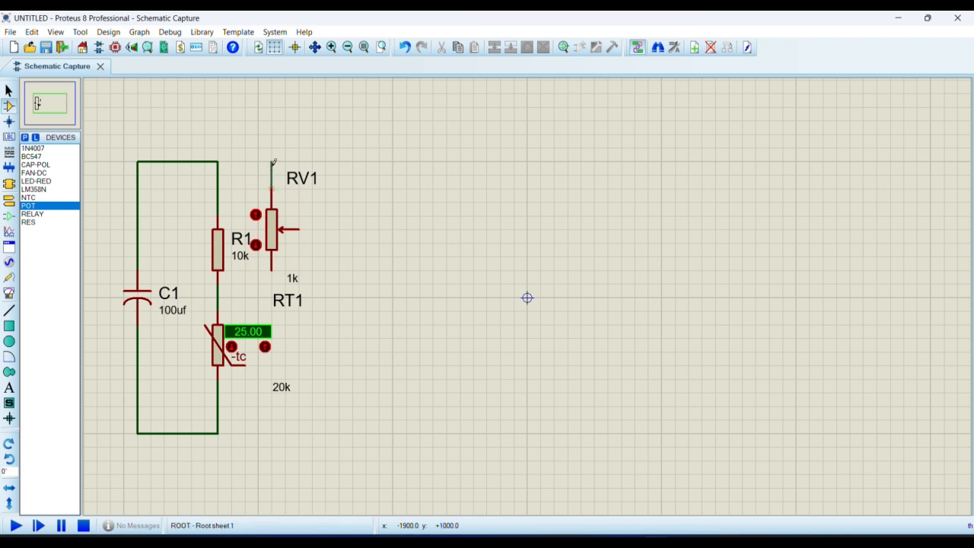
{"action": "left_click", "coordinate": [219, 161]}
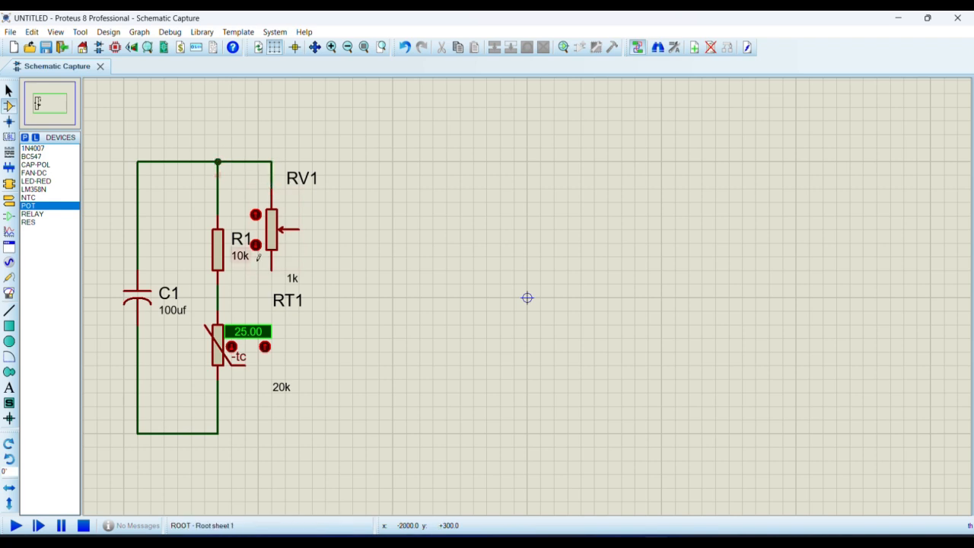
Step: Set potentiometer RV1 to 10k and wire its lower terminal to the bottom rail beneath the thermistor
{"action": "double_click", "coordinate": [293, 279]}
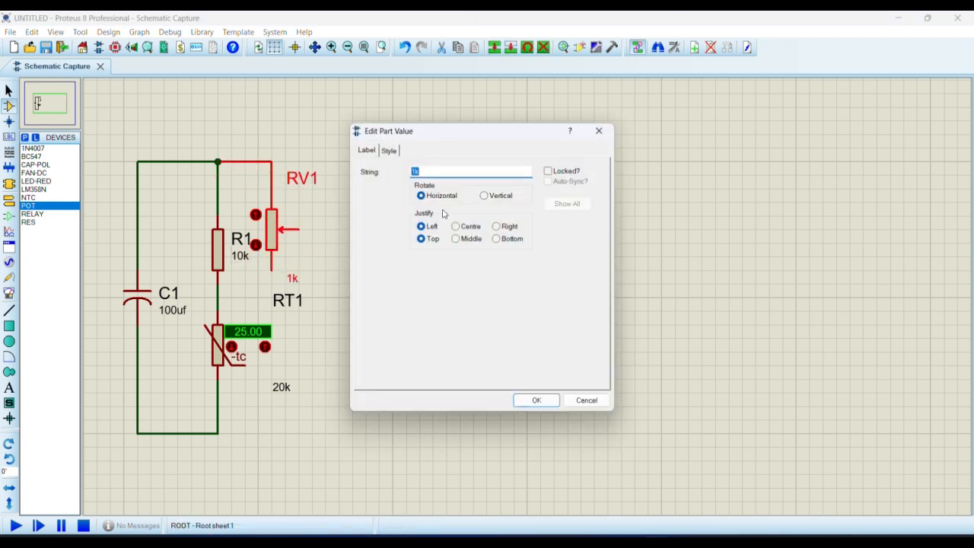
{"action": "type", "text": "10k"}
{"action": "key", "text": "Return"}
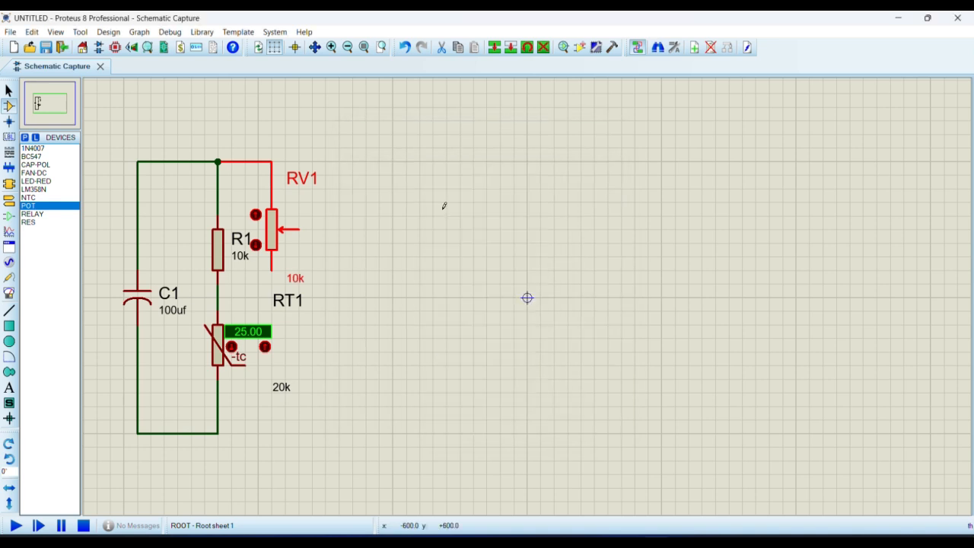
{"action": "left_click", "coordinate": [365, 246]}
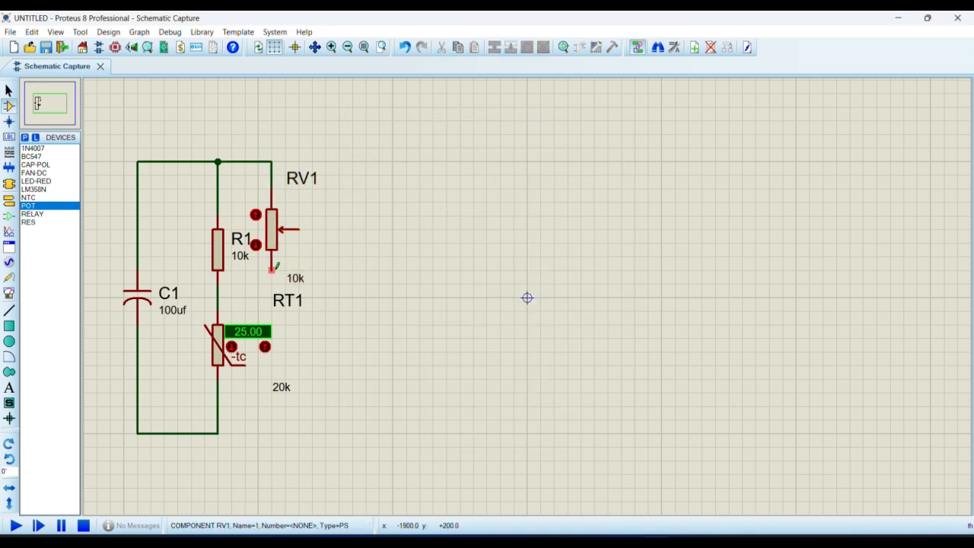
{"action": "left_click", "coordinate": [275, 281]}
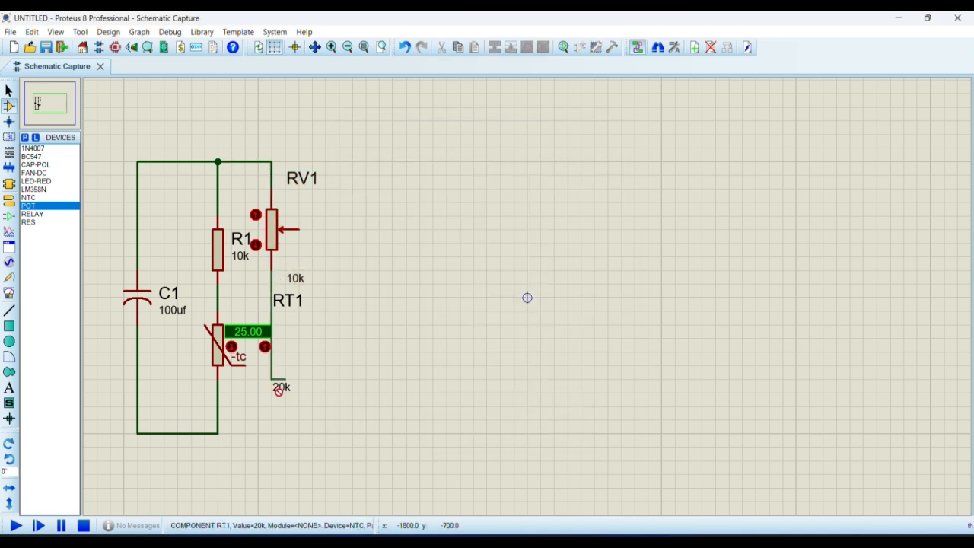
{"action": "left_click", "coordinate": [219, 433]}
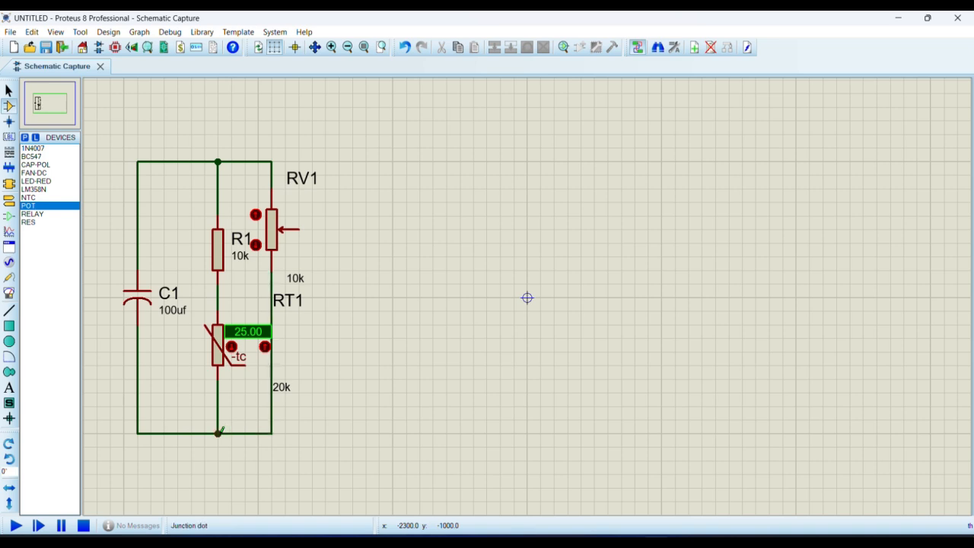
Step: Set the value of the NTC thermistor RT1 to 10k
{"action": "double_click", "coordinate": [282, 388]}
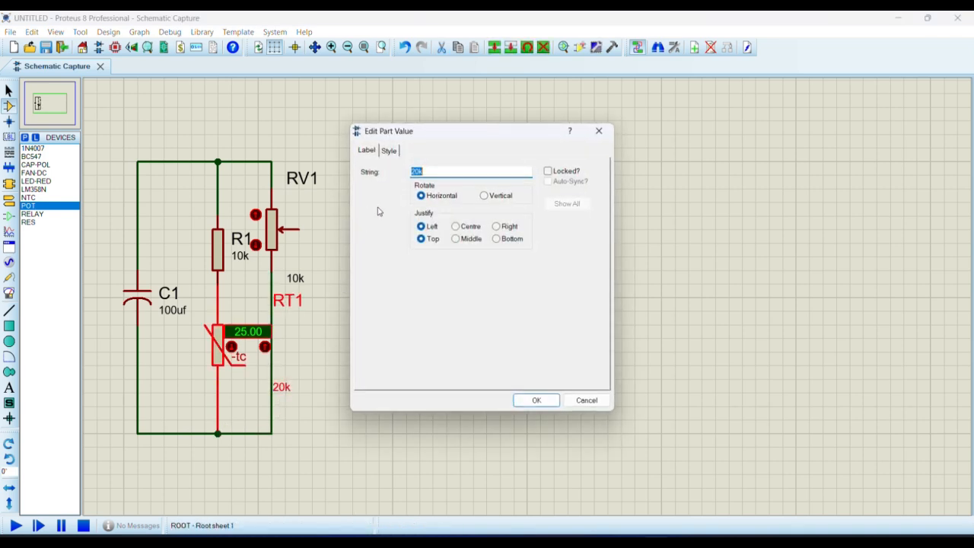
{"action": "type", "text": "10"}
{"action": "key", "text": "Return"}
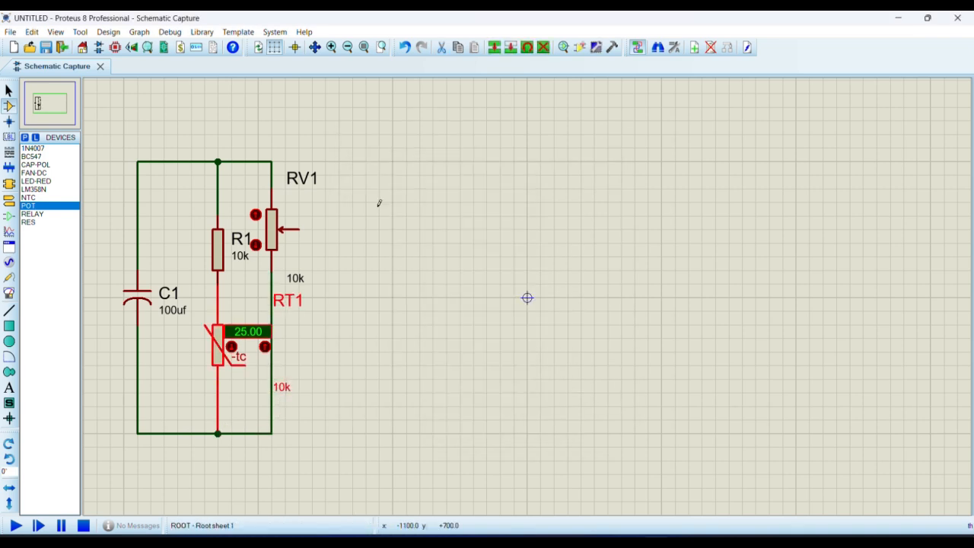
{"action": "left_click", "coordinate": [361, 278]}
Step: Set the resistance of R1 to 33k
{"action": "double_click", "coordinate": [218, 249]}
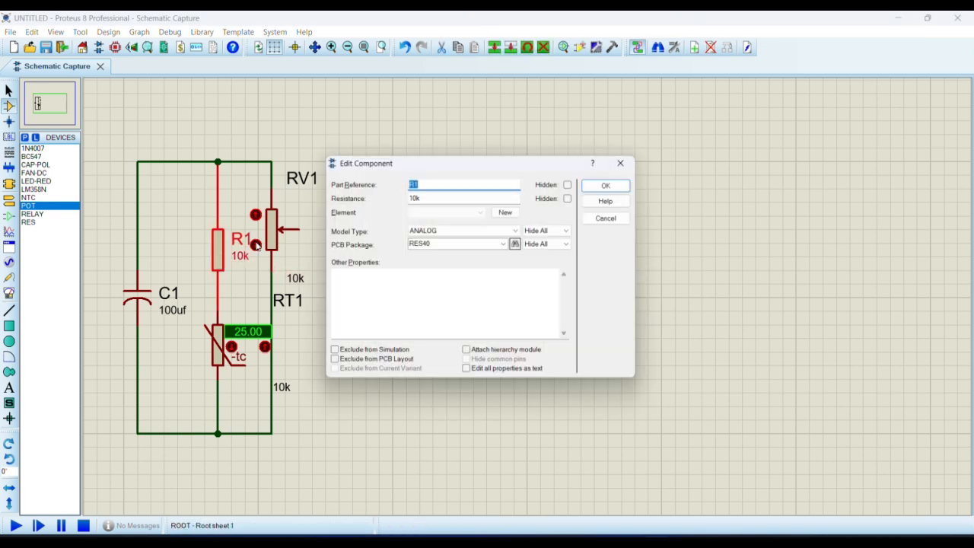
{"action": "key", "text": "Tab"}
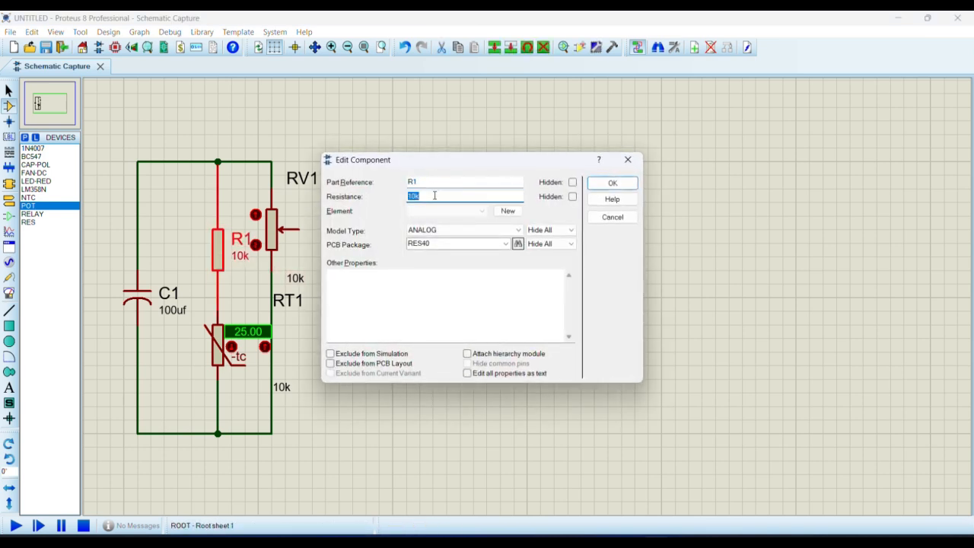
{"action": "type", "text": "33k"}
{"action": "key", "text": "Return"}
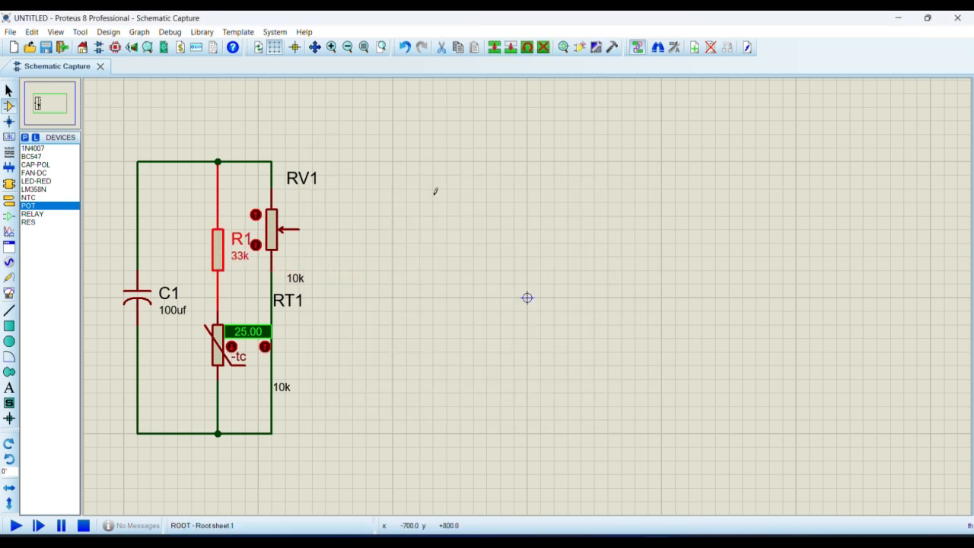
{"action": "left_click", "coordinate": [375, 221]}
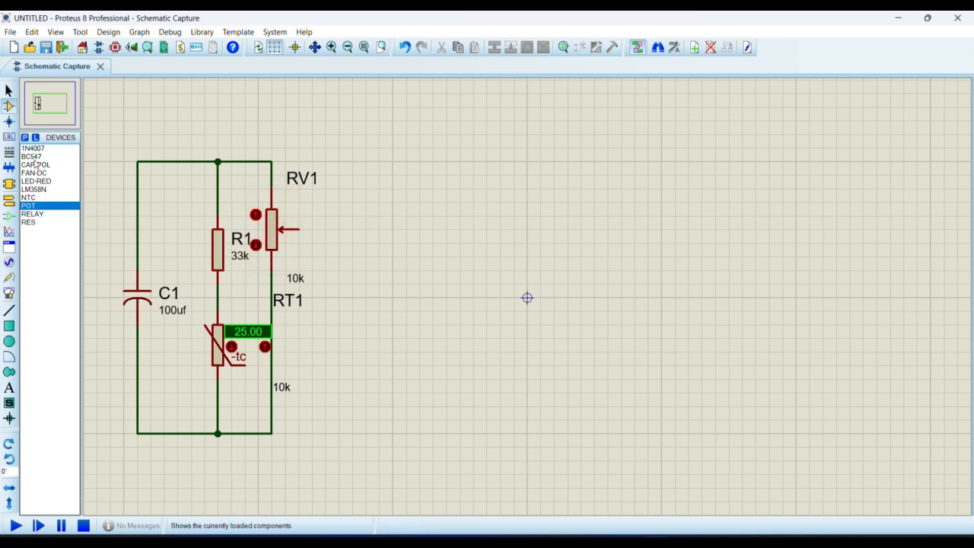
Step: Place the LM358N op-amp right of RV1, wiring pin 3 to the RV1 wiper and pin 2 to the R1–RT1 junction
{"action": "left_click", "coordinate": [39, 190]}
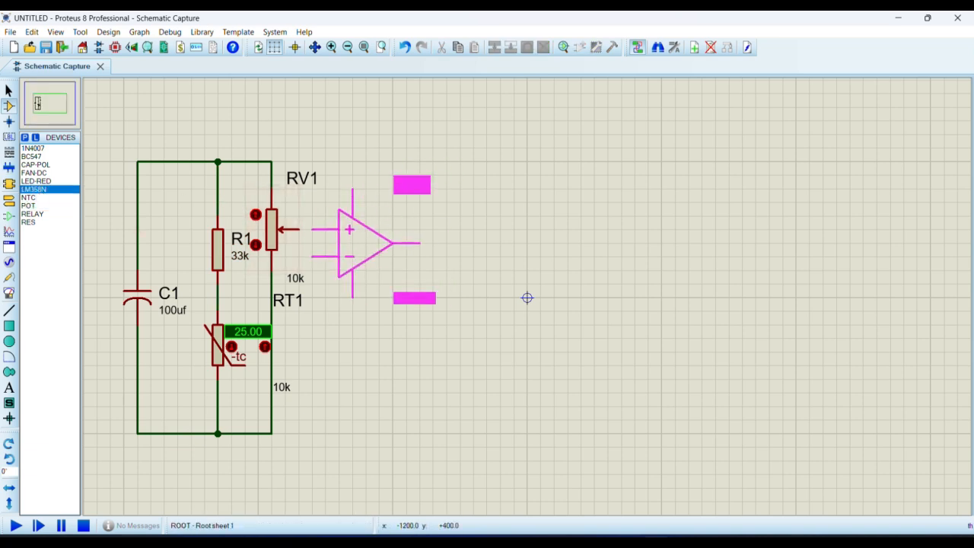
{"action": "left_click", "coordinate": [392, 242]}
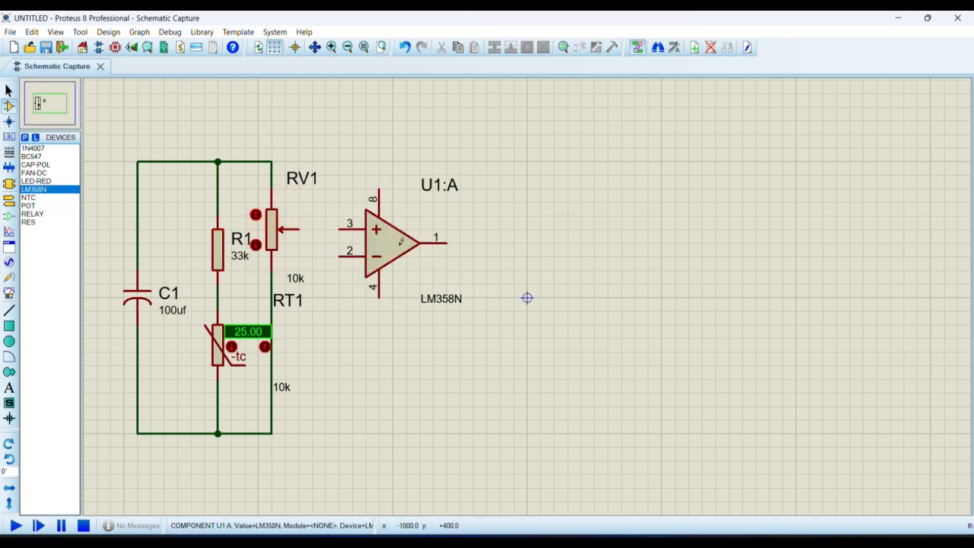
{"action": "left_click", "coordinate": [340, 229]}
{"action": "left_click", "coordinate": [299, 229]}
{"action": "left_click", "coordinate": [339, 257]}
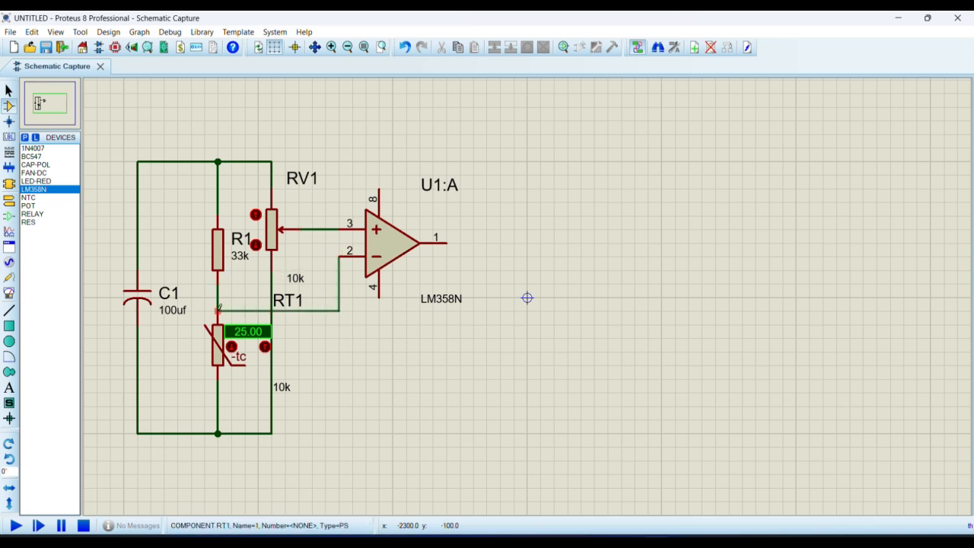
{"action": "left_click", "coordinate": [218, 311]}
Step: Wire the op-amp's pin 8 to the top rail at RV1 and pin 4 to the bottom rail
{"action": "left_click", "coordinate": [378, 192]}
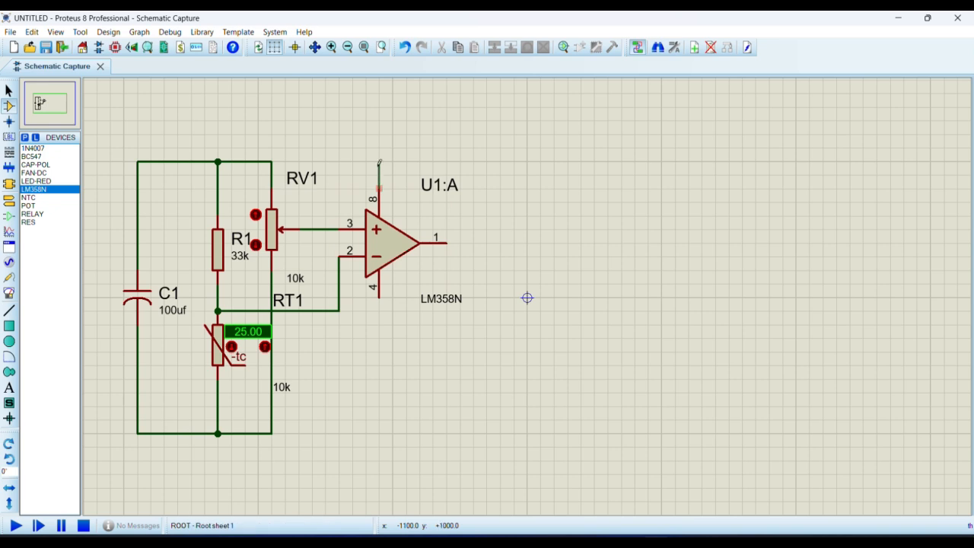
{"action": "left_click", "coordinate": [272, 161]}
{"action": "left_click", "coordinate": [379, 296]}
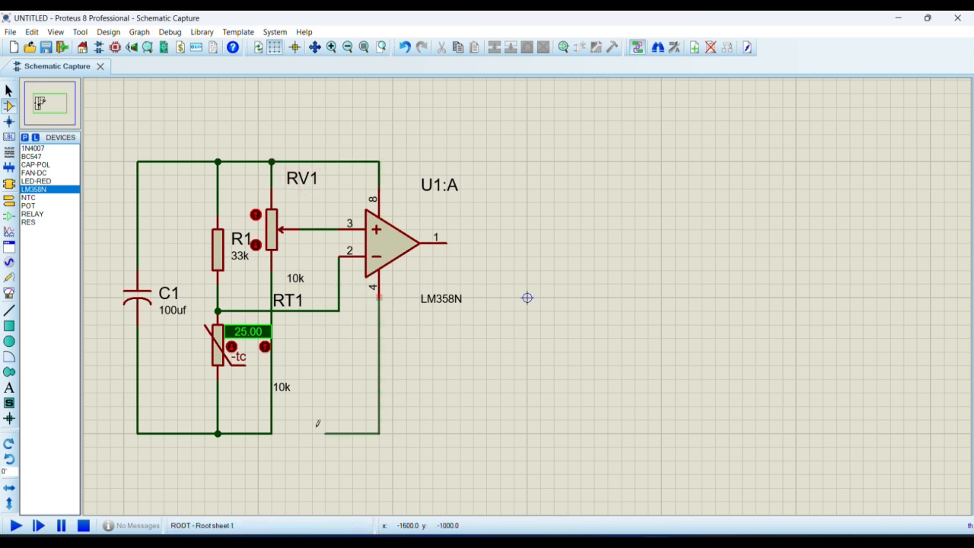
{"action": "left_click", "coordinate": [271, 432]}
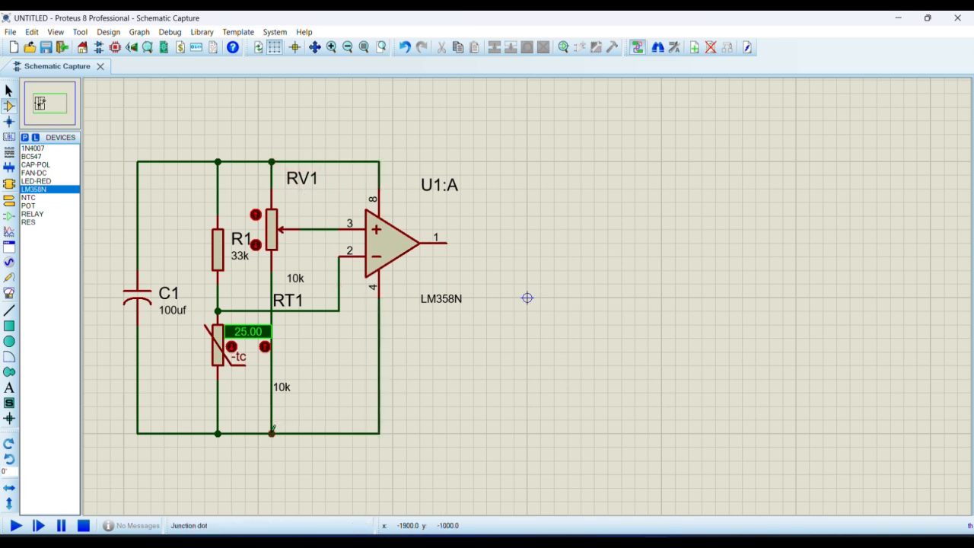
Step: Place a resistor at the op-amp's output pin 1 and set its resistance to 1k
{"action": "left_click", "coordinate": [42, 222]}
{"action": "left_click", "coordinate": [493, 243]}
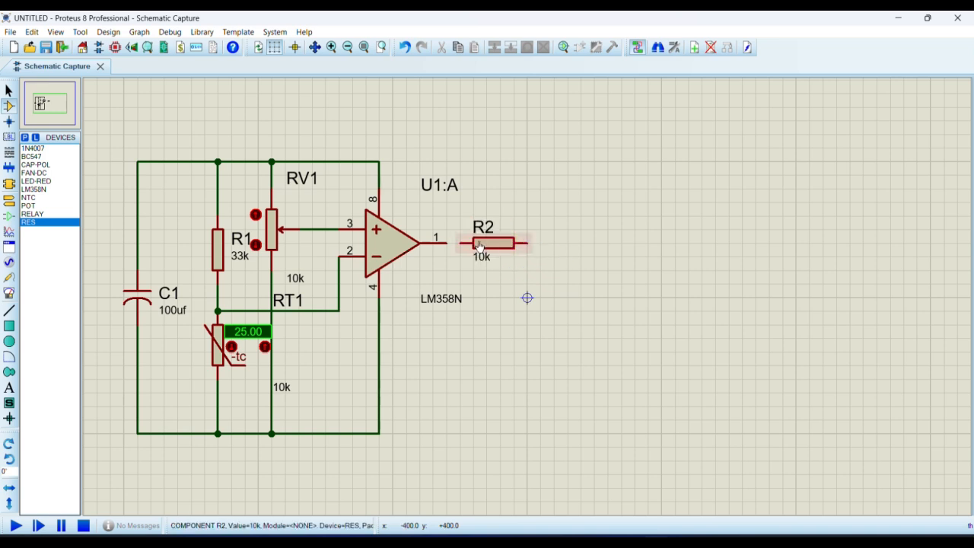
{"action": "double_click", "coordinate": [491, 249]}
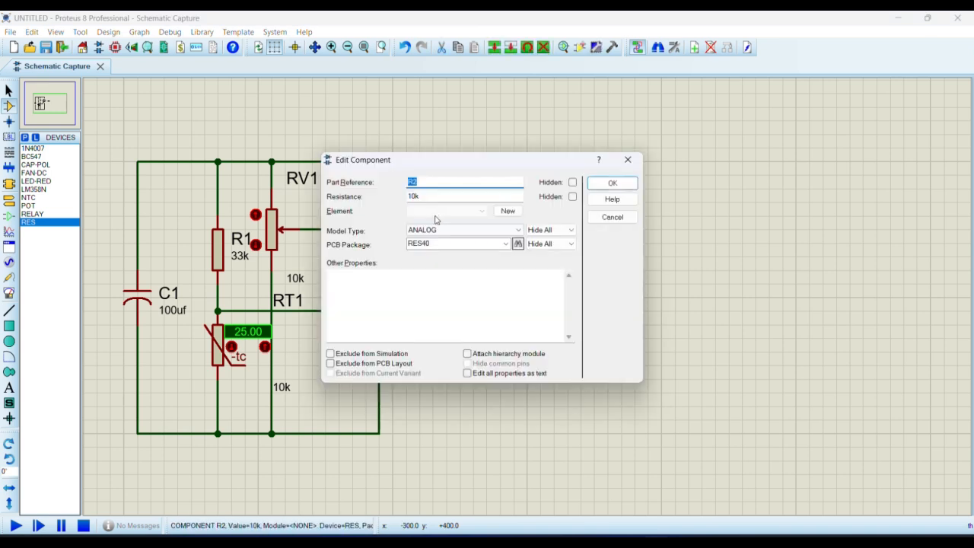
{"action": "double_click", "coordinate": [428, 197]}
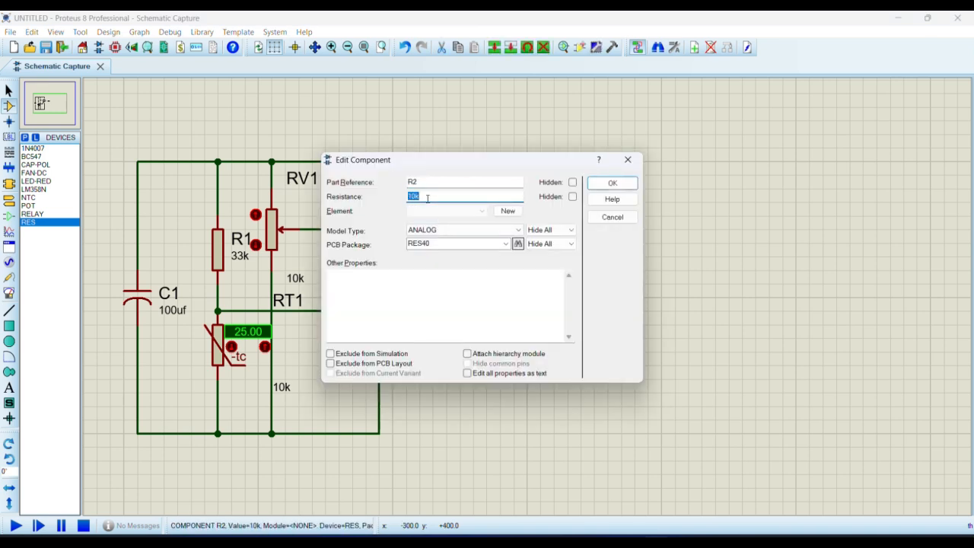
{"action": "type", "text": "1k"}
{"action": "key", "text": "Return"}
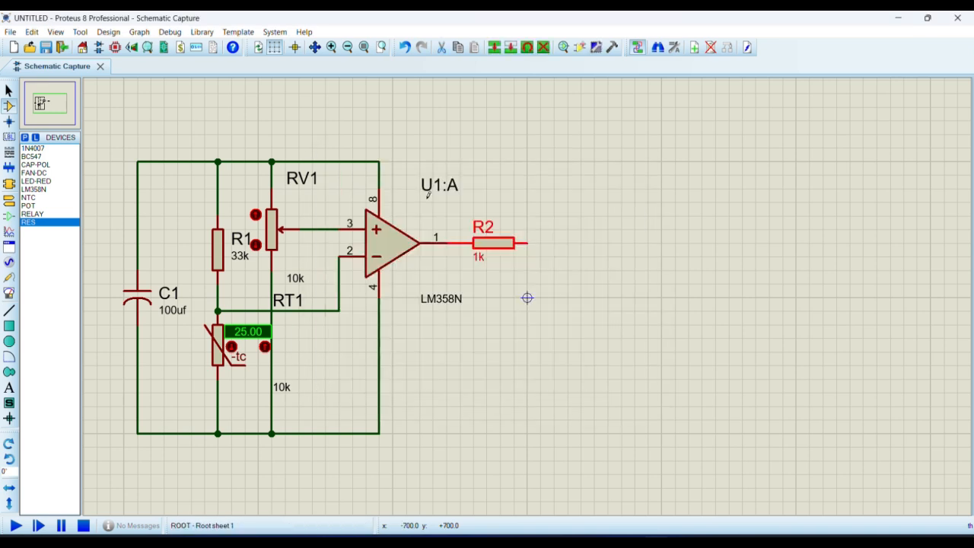
{"action": "left_click", "coordinate": [553, 325]}
Step: Place a BC547 transistor below and right of R2, wiring its base to R2 and its emitter to the bottom rail
{"action": "left_click", "coordinate": [47, 156]}
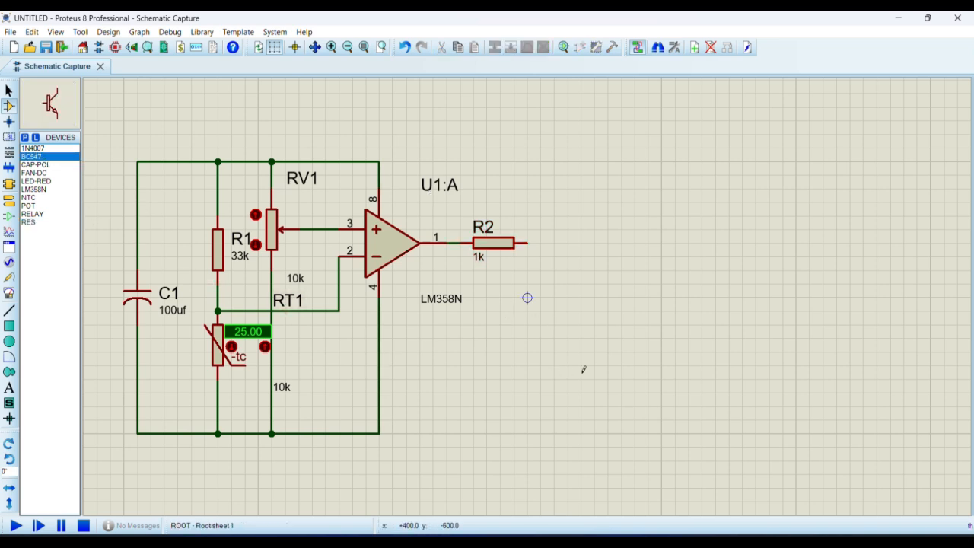
{"action": "left_click", "coordinate": [583, 369]}
{"action": "left_click", "coordinate": [552, 351]}
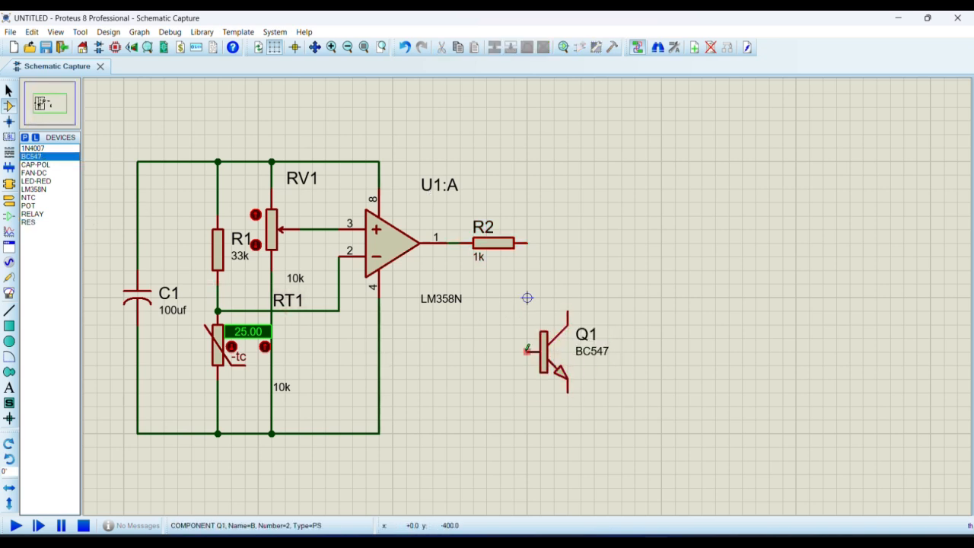
{"action": "left_click", "coordinate": [527, 350]}
{"action": "left_click", "coordinate": [526, 242]}
{"action": "left_click", "coordinate": [567, 391]}
{"action": "left_click", "coordinate": [379, 433]}
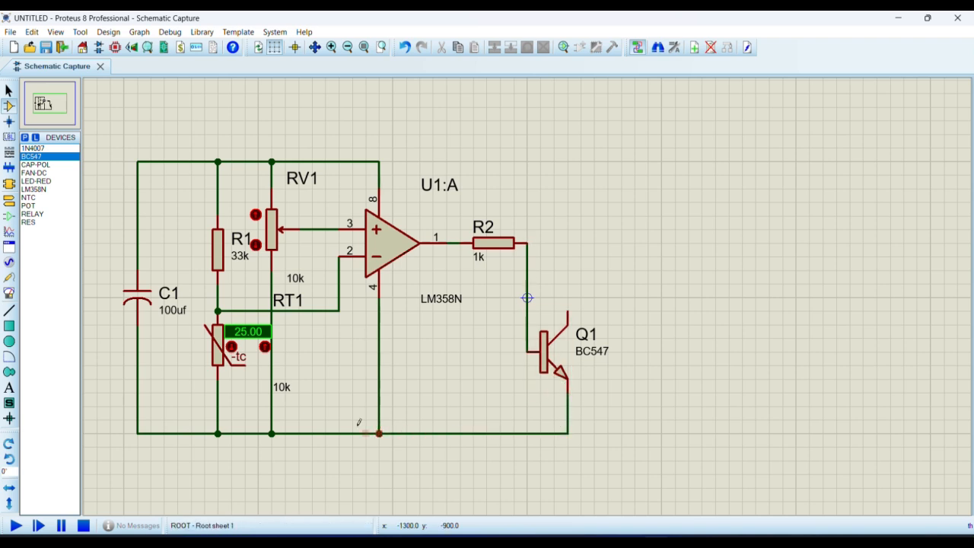
Step: Place a LED-RED above Q1's collector and a vertical resistor above the LED, wiring the resistor's upper end to the top rail
{"action": "left_click", "coordinate": [36, 181]}
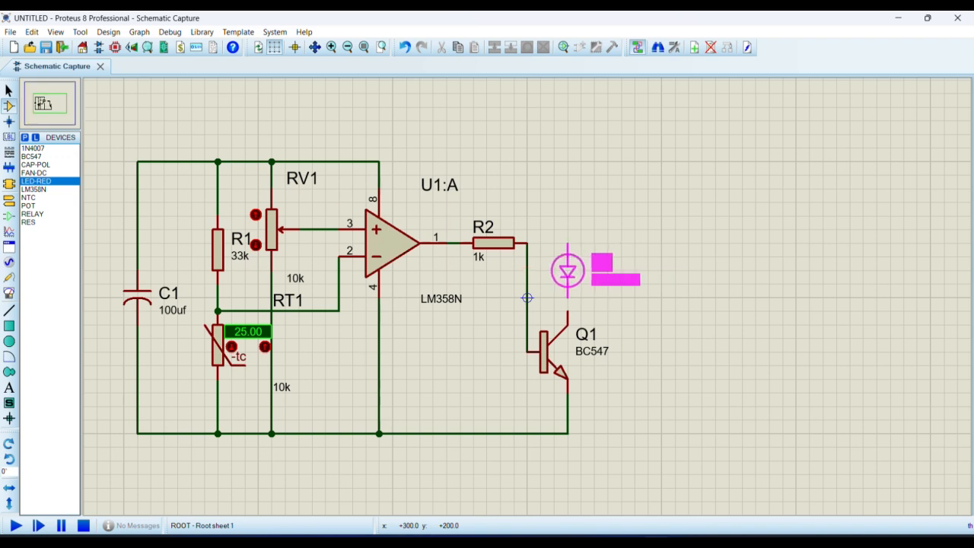
{"action": "left_click", "coordinate": [567, 274]}
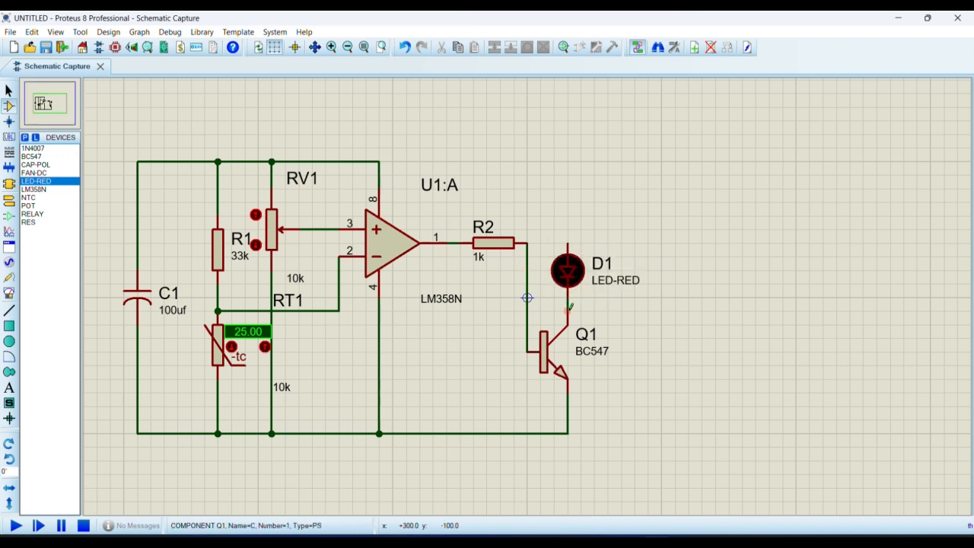
{"action": "left_click", "coordinate": [43, 224]}
{"action": "key", "text": "KP_Subtract"}
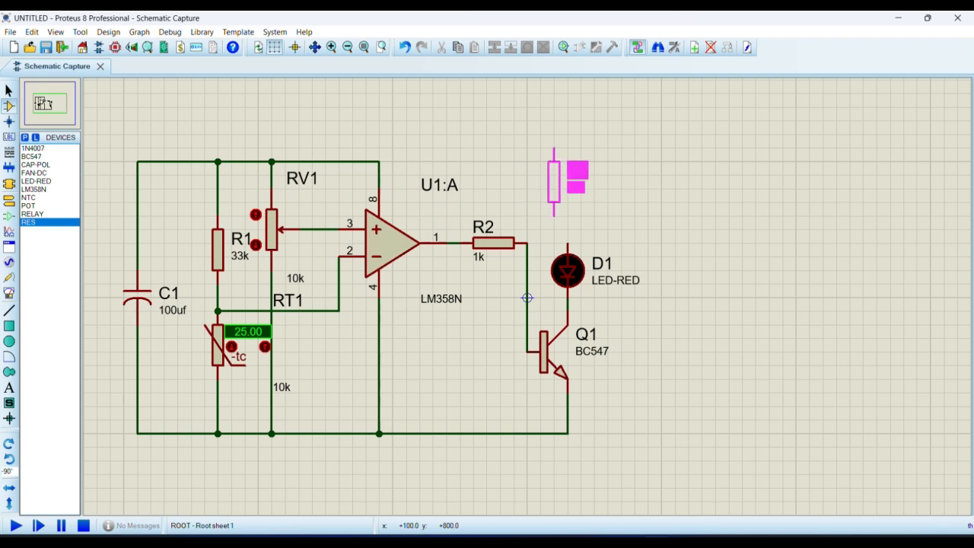
{"action": "left_click", "coordinate": [567, 195]}
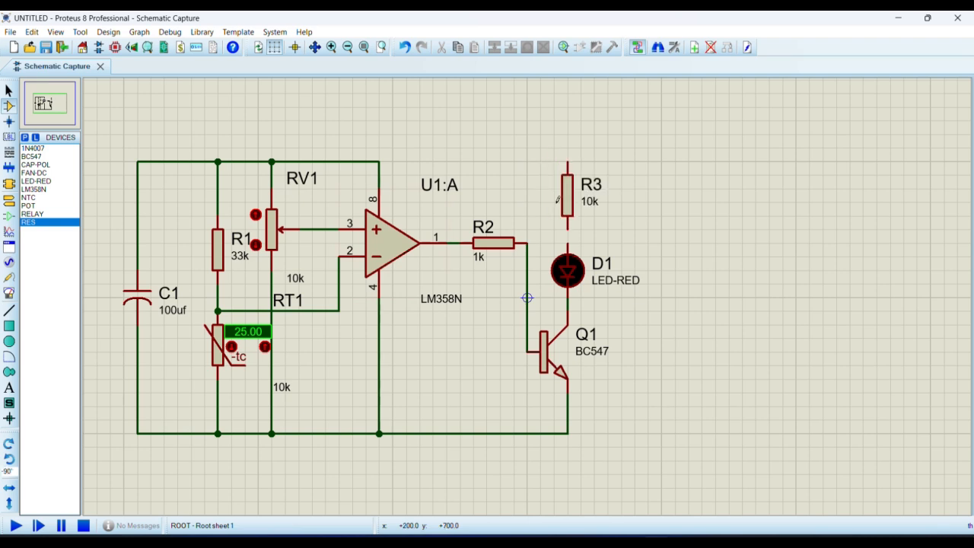
{"action": "left_click", "coordinate": [567, 161]}
{"action": "left_click", "coordinate": [379, 162]}
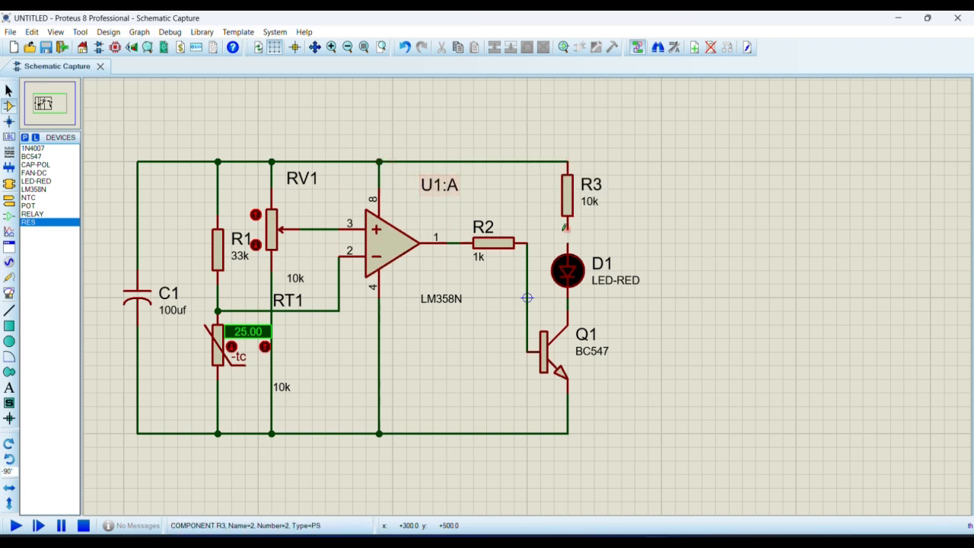
Step: Set the resistance of R3 to 1k
{"action": "double_click", "coordinate": [574, 206]}
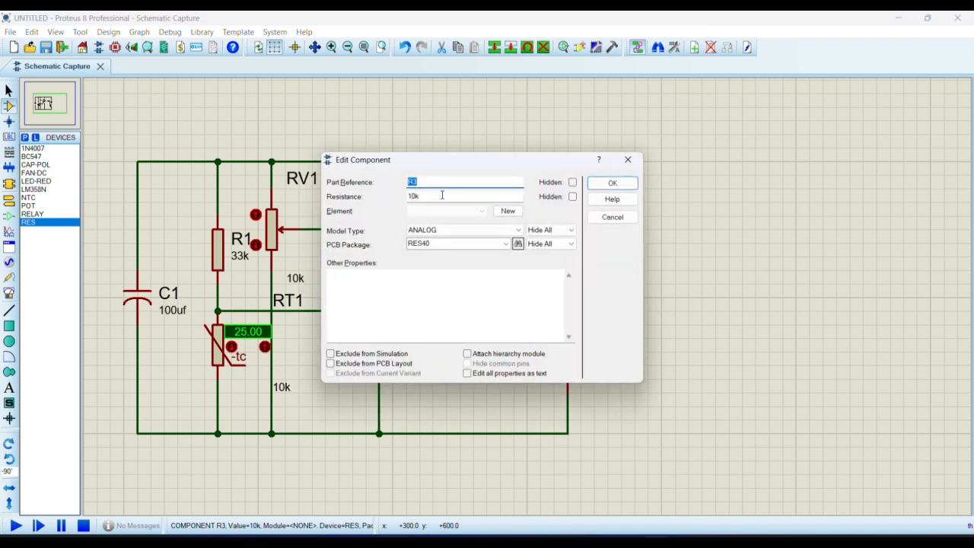
{"action": "double_click", "coordinate": [423, 198]}
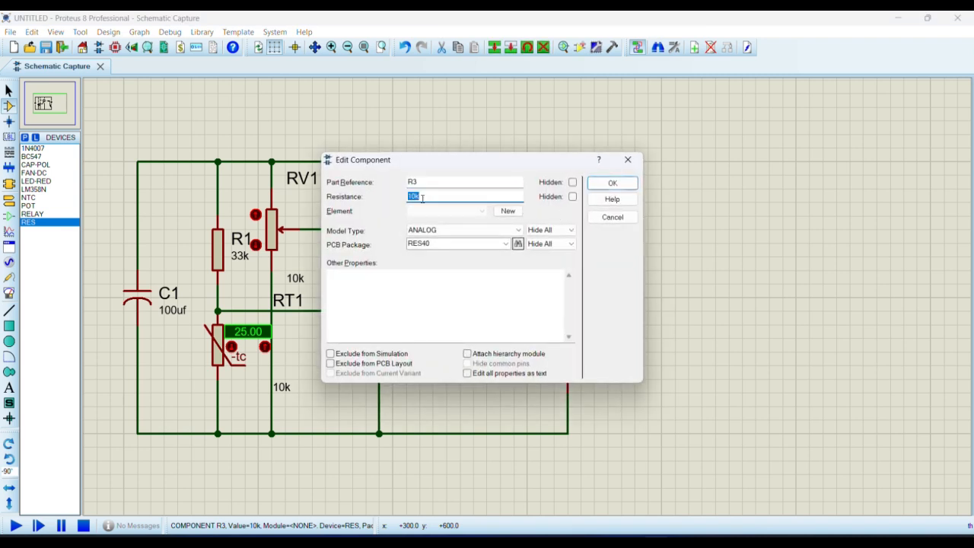
{"action": "type", "text": "1"}
{"action": "key", "text": "Return"}
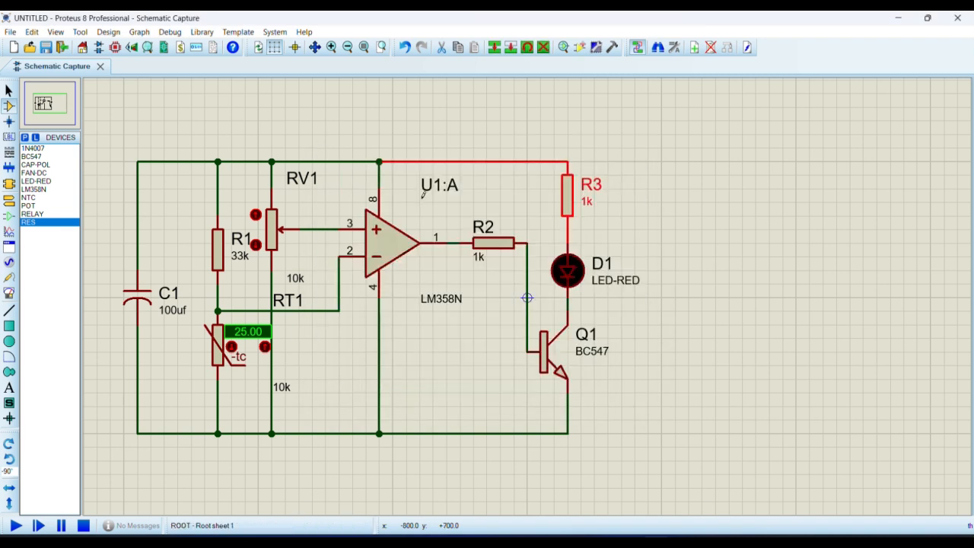
{"action": "left_click", "coordinate": [673, 233]}
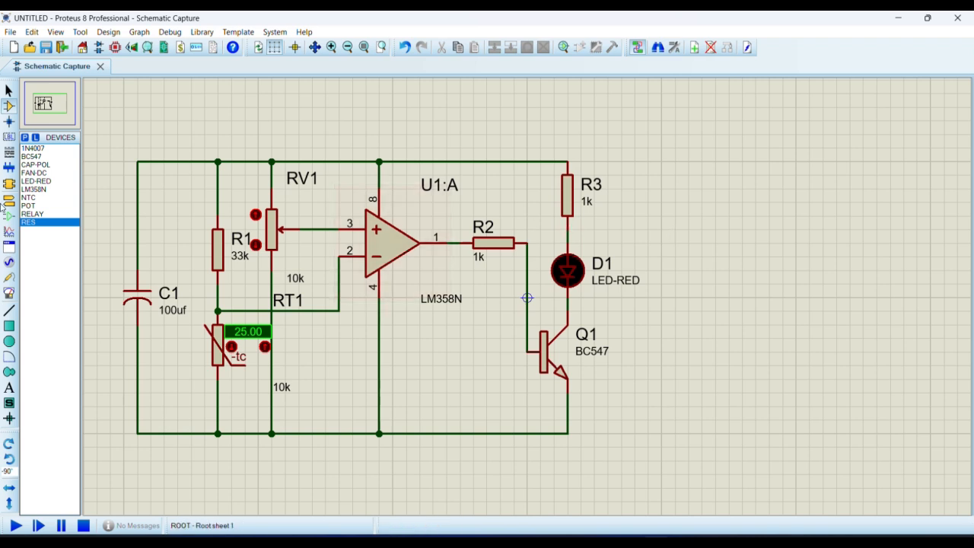
Step: Place a 1N4007 diode pointing up, right of the LED branch, wiring its anode to Q1's collector and its cathode to the top rail
{"action": "left_click", "coordinate": [40, 149]}
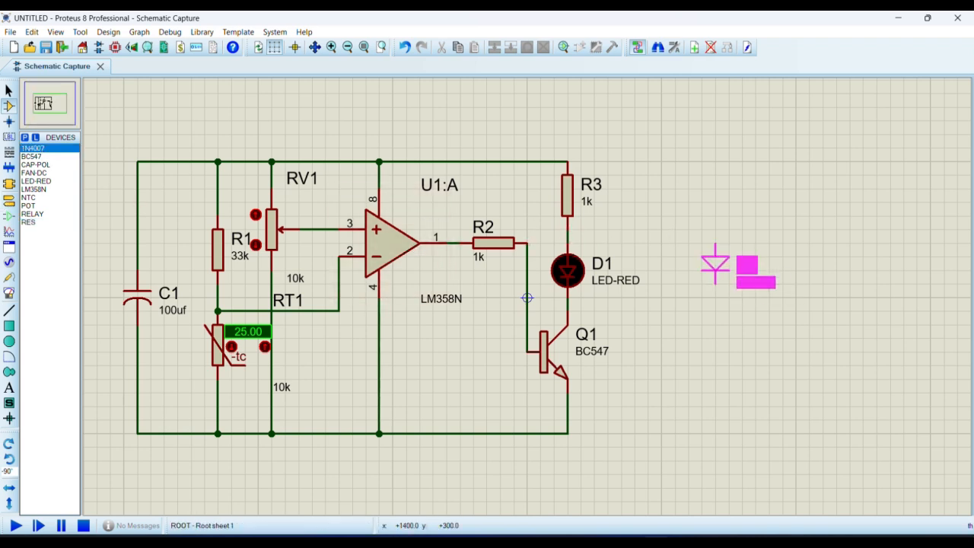
{"action": "key", "text": "KP_Subtract"}
{"action": "key", "text": "KP_Subtract"}
{"action": "left_click", "coordinate": [647, 223]}
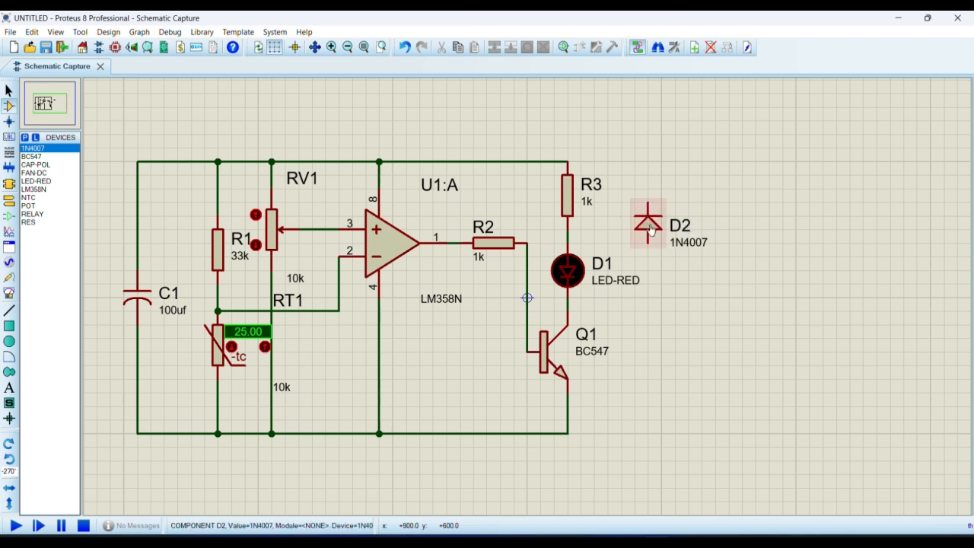
{"action": "left_click", "coordinate": [647, 243]}
{"action": "left_click", "coordinate": [567, 310]}
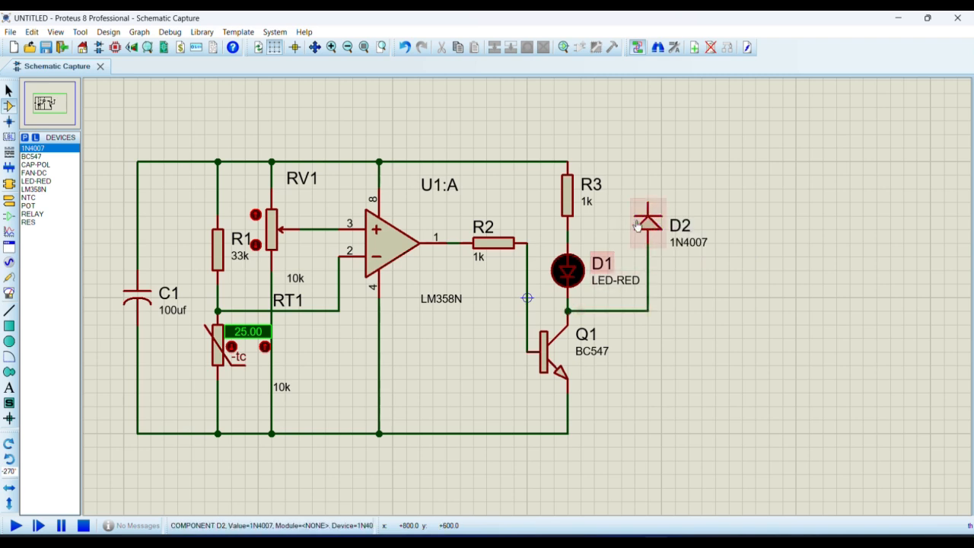
{"action": "left_click", "coordinate": [648, 204]}
{"action": "left_click", "coordinate": [567, 162]}
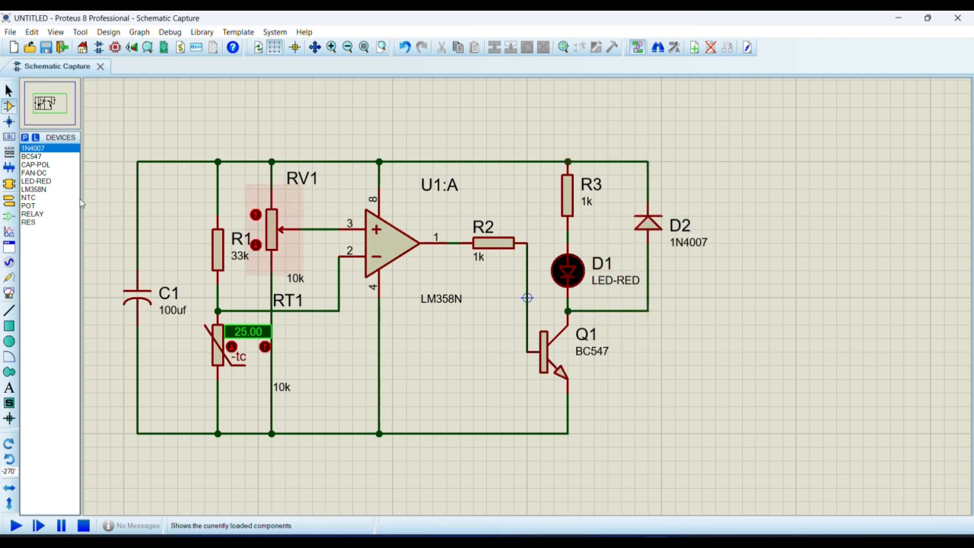
Step: Place a relay right of D2, rotated with its coil facing the diode, and wire the coil across D2
{"action": "left_click", "coordinate": [37, 181]}
{"action": "left_click", "coordinate": [35, 214]}
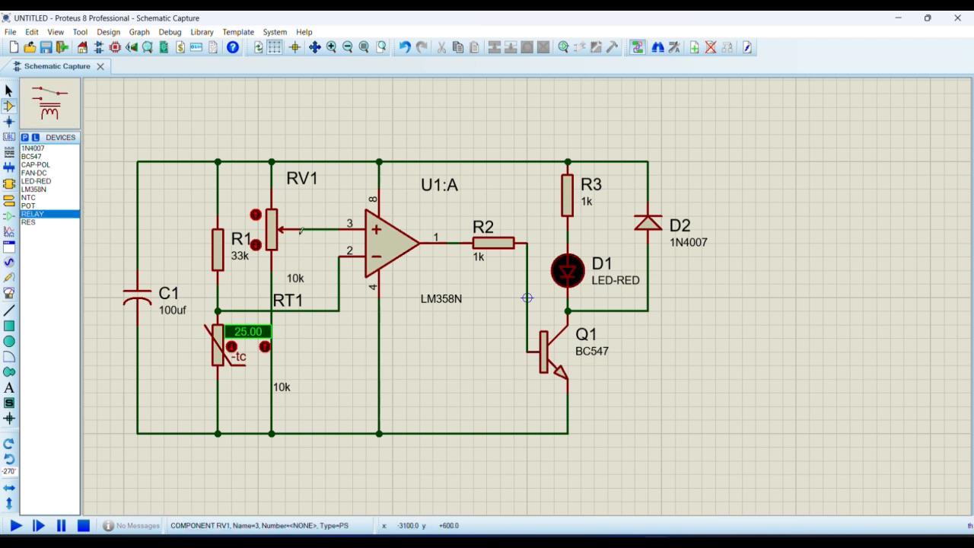
{"action": "left_click", "coordinate": [746, 277]}
{"action": "key", "text": "KP_Subtract"}
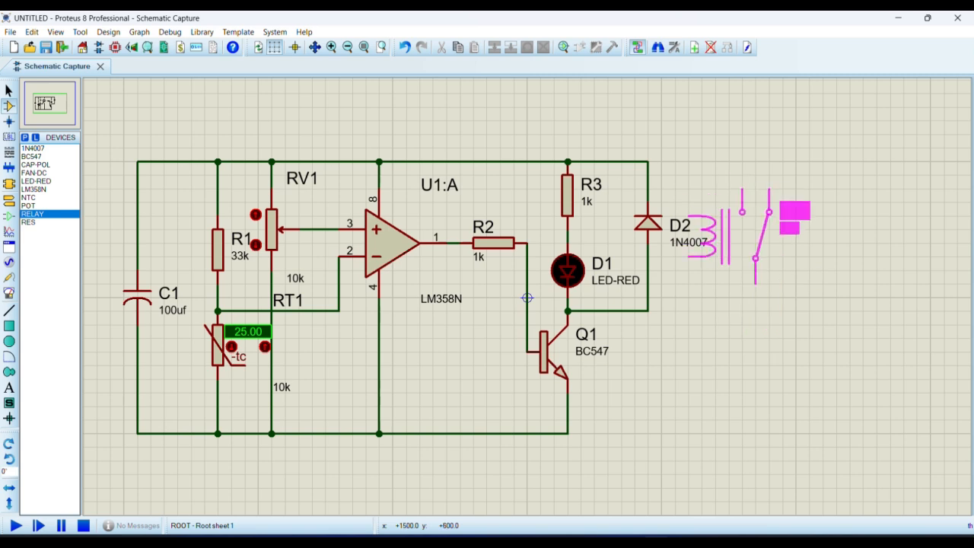
{"action": "left_click", "coordinate": [732, 200]}
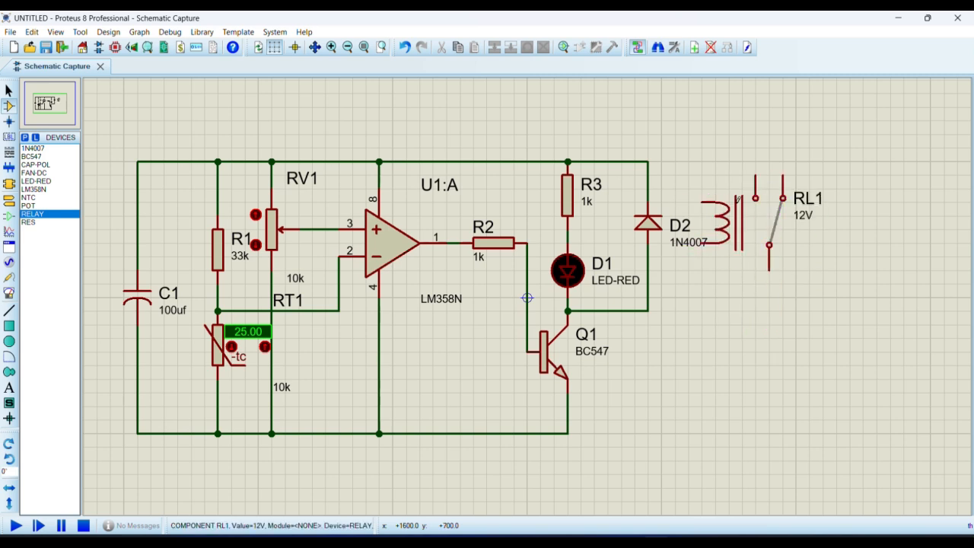
{"action": "left_click", "coordinate": [648, 244]}
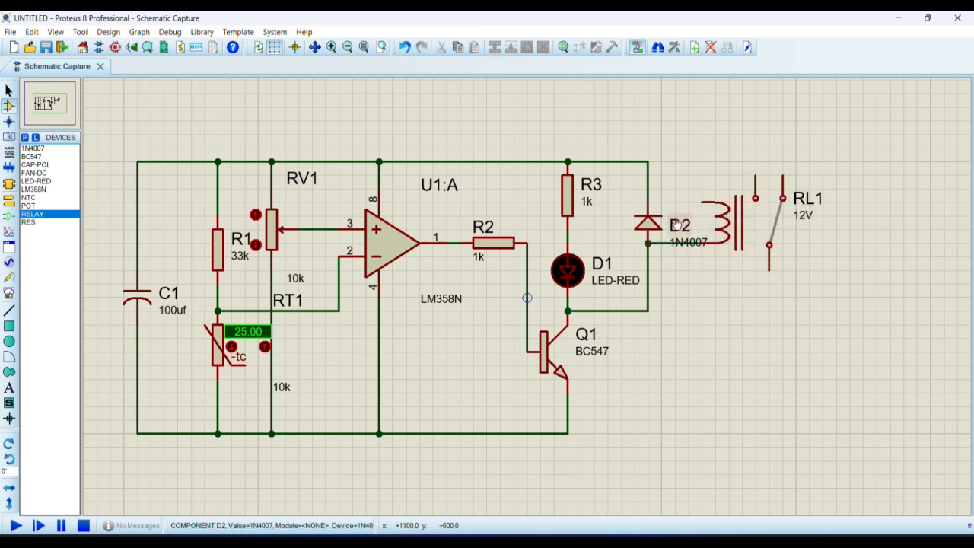
{"action": "left_click", "coordinate": [702, 203]}
{"action": "left_click", "coordinate": [648, 202]}
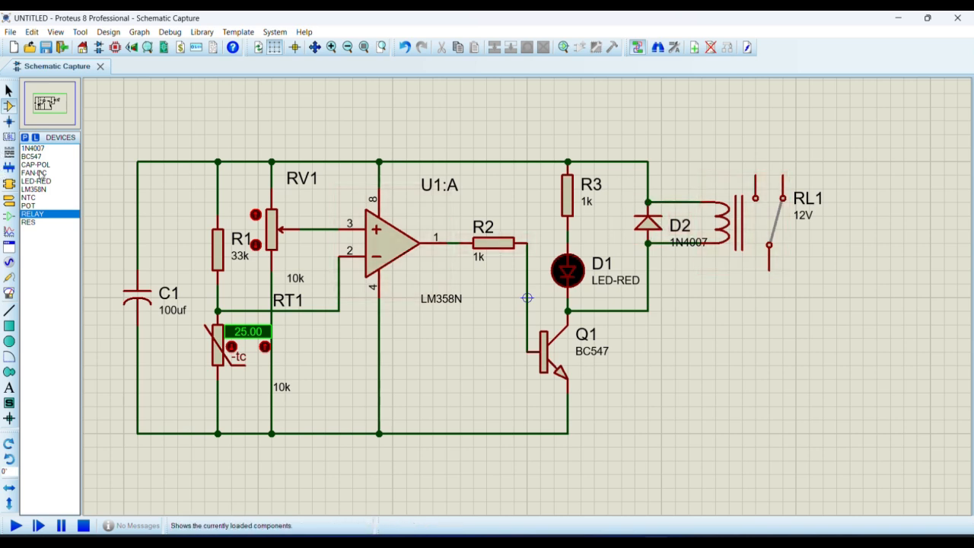
Step: Place one ground terminal on the bottom rail below the op-amp and another right of relay RL1
{"action": "left_click", "coordinate": [9, 200]}
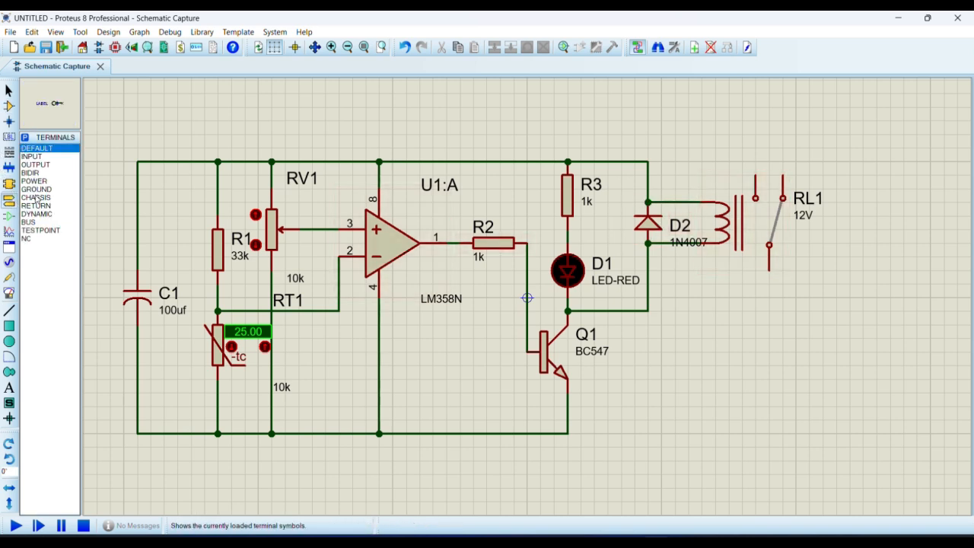
{"action": "left_click", "coordinate": [35, 189]}
{"action": "left_click", "coordinate": [379, 449]}
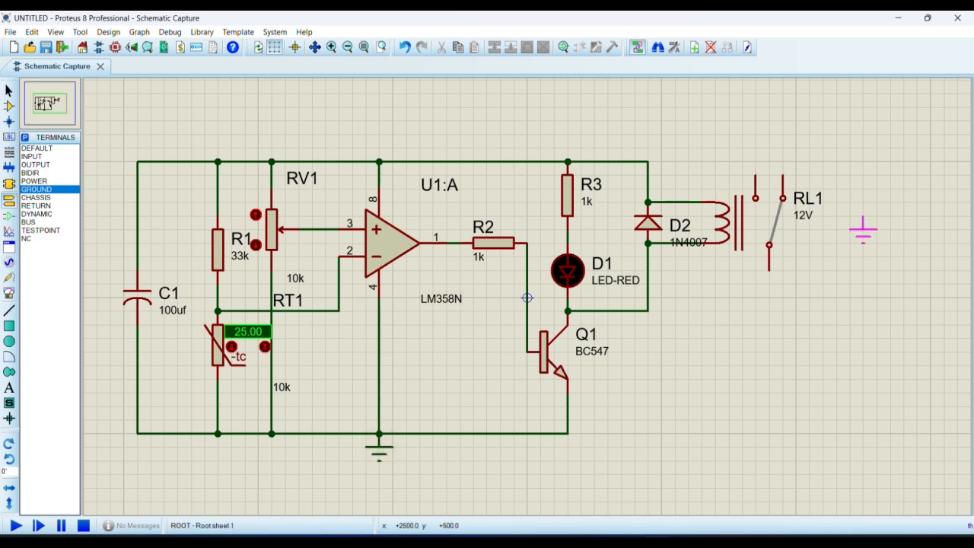
{"action": "left_click", "coordinate": [876, 178]}
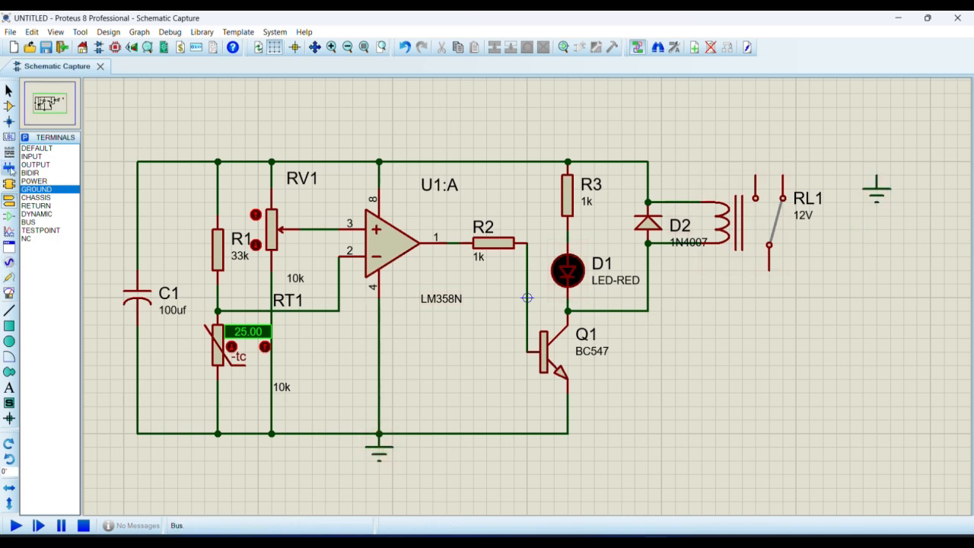
Step: Place a DC fan above RL1, wiring one end to the relay's contact nearest the coil and the other to the adjacent ground
{"action": "left_click", "coordinate": [10, 105]}
{"action": "left_click", "coordinate": [34, 173]}
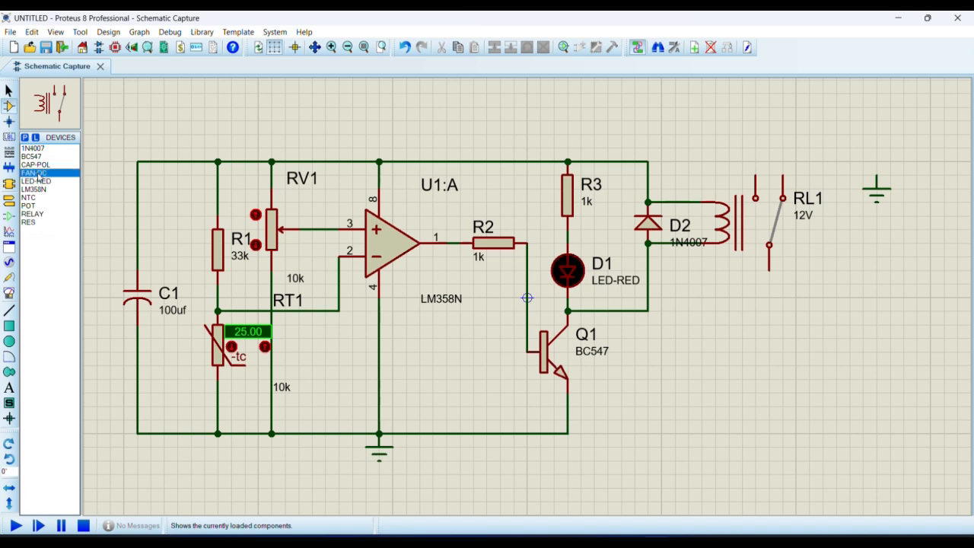
{"action": "left_click", "coordinate": [784, 139]}
{"action": "left_click", "coordinate": [808, 120]}
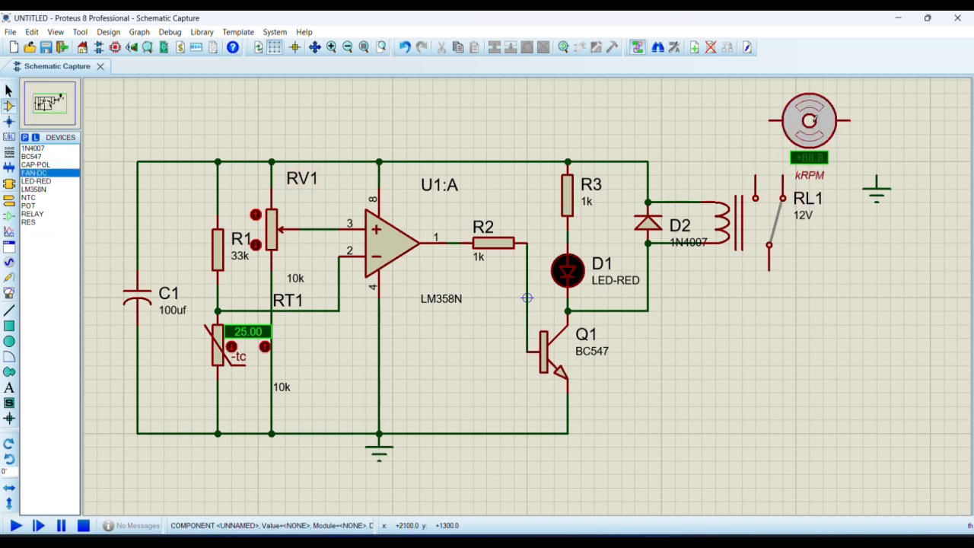
{"action": "left_click", "coordinate": [772, 120]}
{"action": "left_click", "coordinate": [756, 175]}
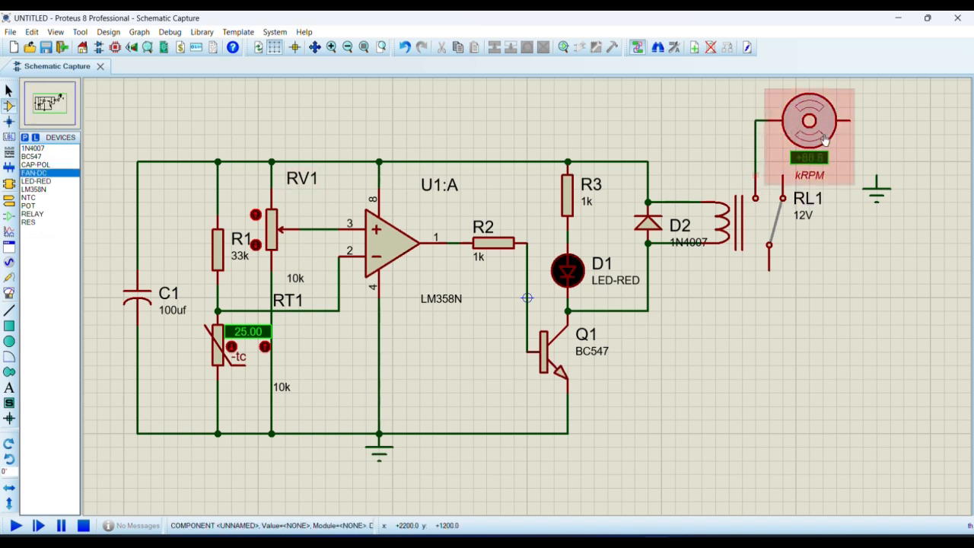
{"action": "left_click", "coordinate": [850, 120]}
{"action": "left_click", "coordinate": [876, 185]}
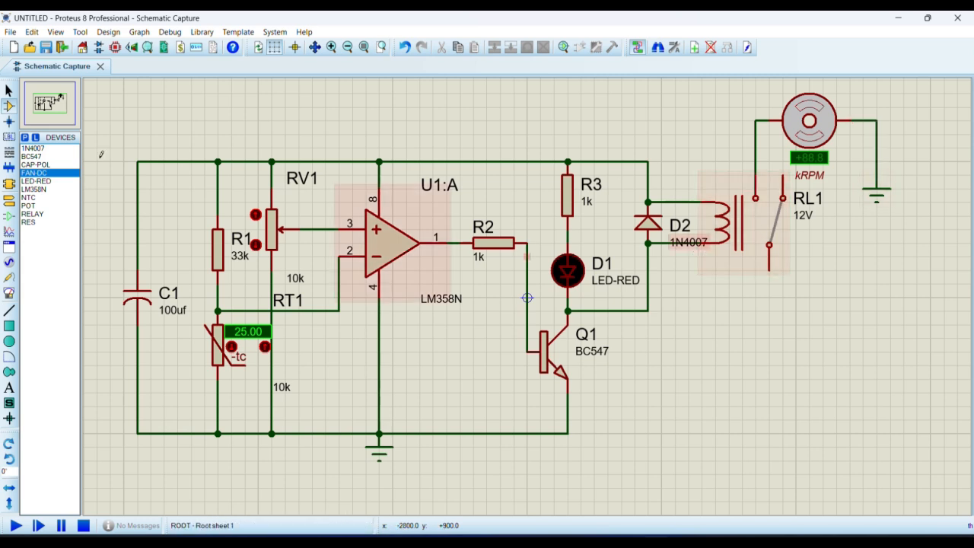
Step: Place DC generators at the top rail's left end and below RL1, wiring the second to the relay's common contact
{"action": "left_click", "coordinate": [9, 262]}
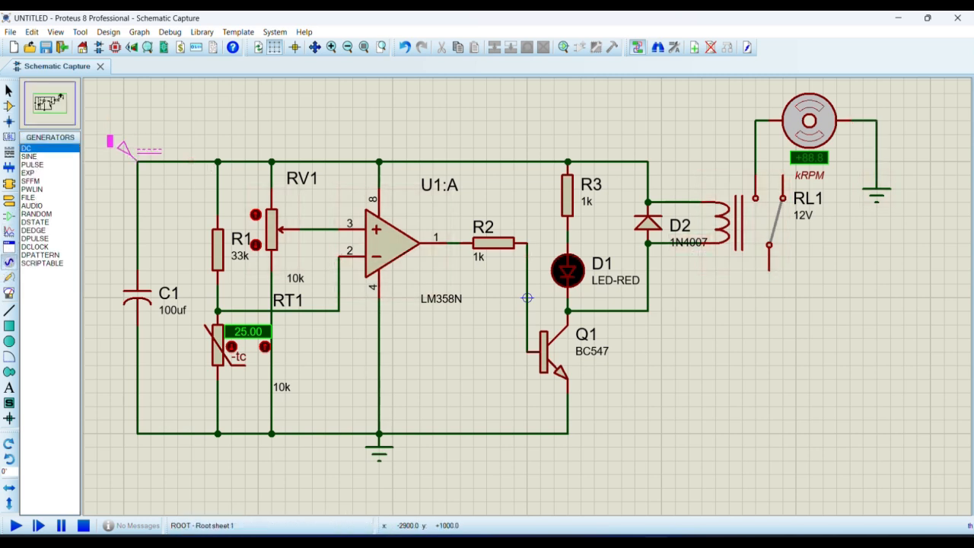
{"action": "left_click", "coordinate": [122, 161]}
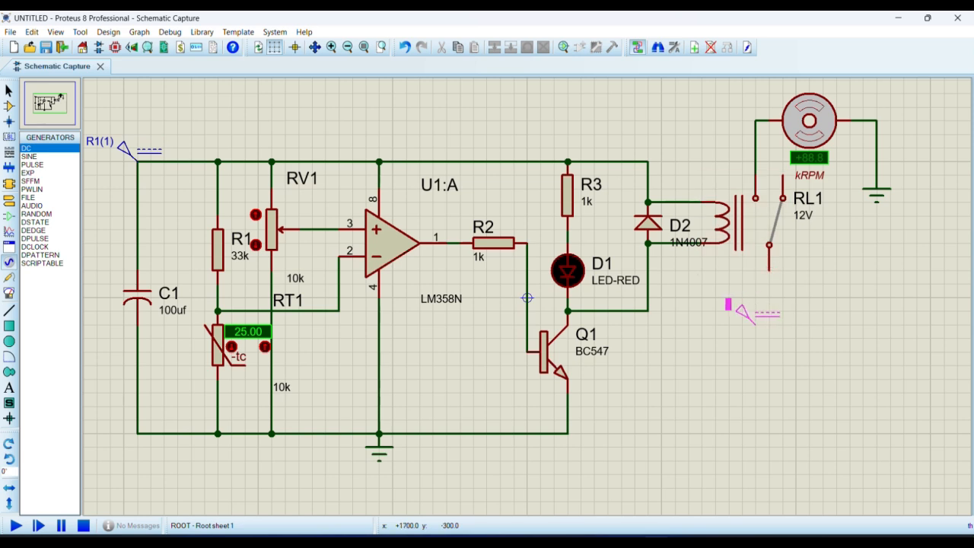
{"action": "left_click", "coordinate": [769, 337]}
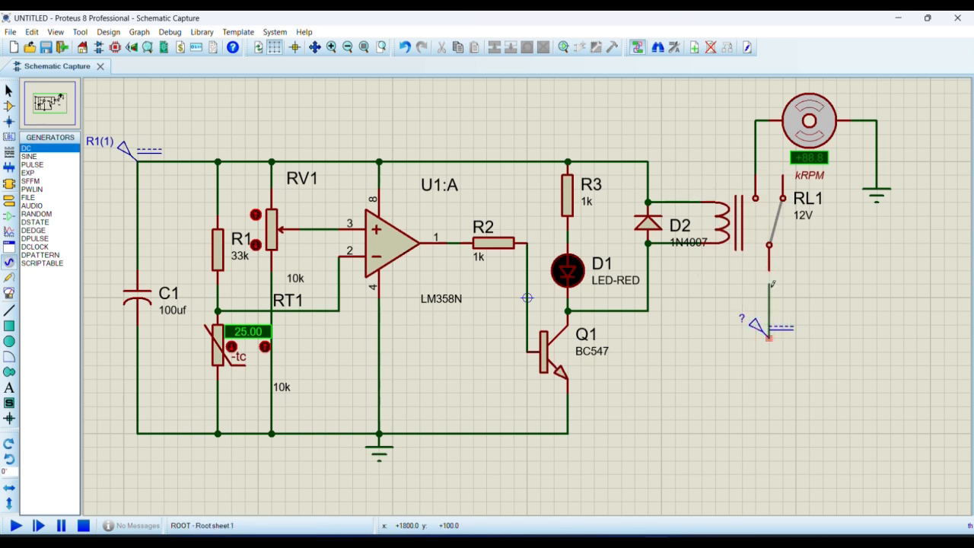
{"action": "left_click", "coordinate": [769, 271]}
Step: Name the DC generator below the relay 12v and set its voltage
{"action": "double_click", "coordinate": [756, 327]}
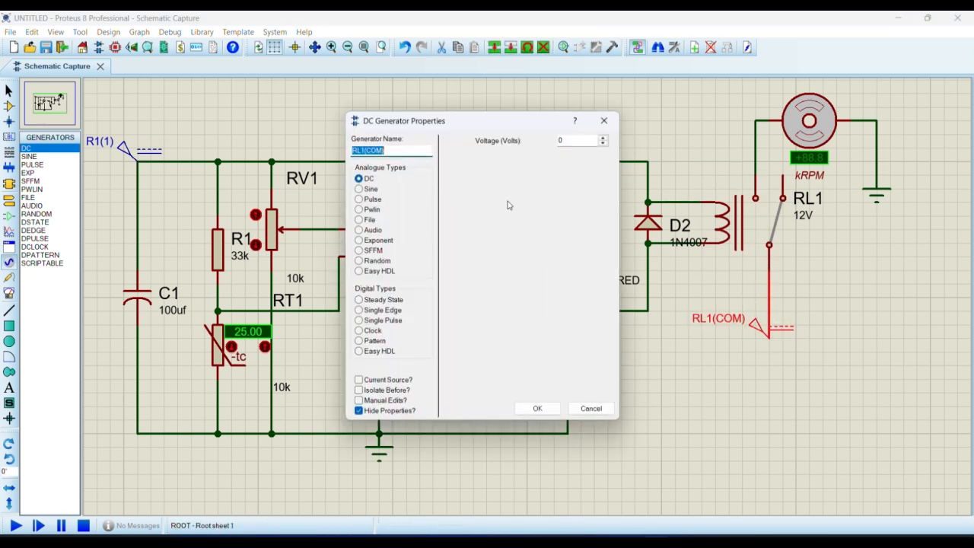
{"action": "type", "text": "12v"}
{"action": "double_click", "coordinate": [575, 141]}
{"action": "key", "text": "Return"}
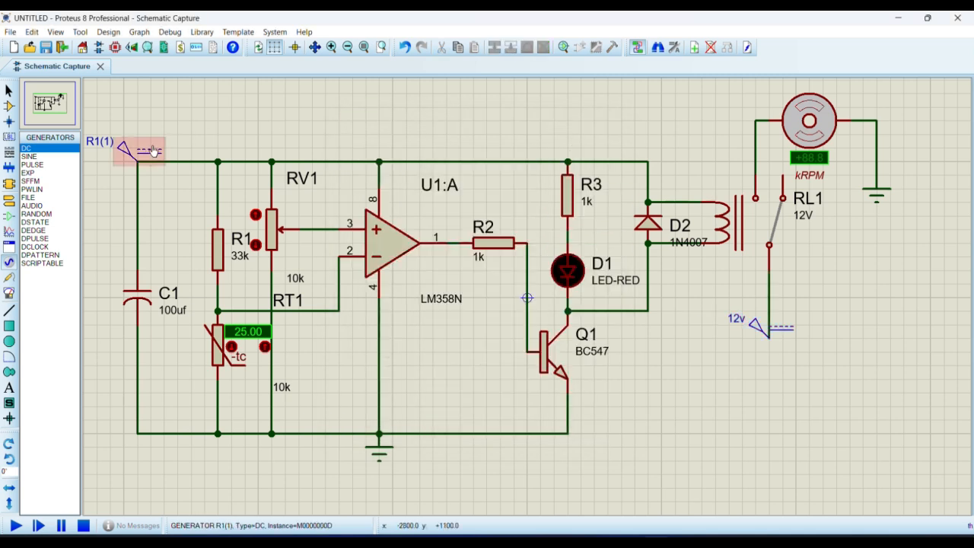
Step: Name the DC generator on the top rail 12v and set its voltage to 12 V
{"action": "double_click", "coordinate": [145, 152]}
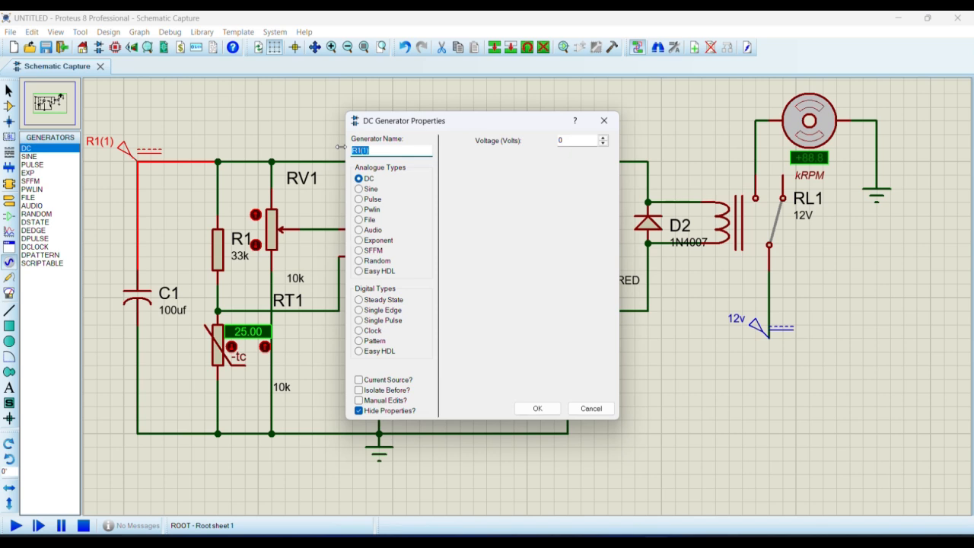
{"action": "type", "text": "122"}
{"action": "key", "text": "BackSpace"}
{"action": "double_click", "coordinate": [572, 140]}
{"action": "type", "text": "12"}
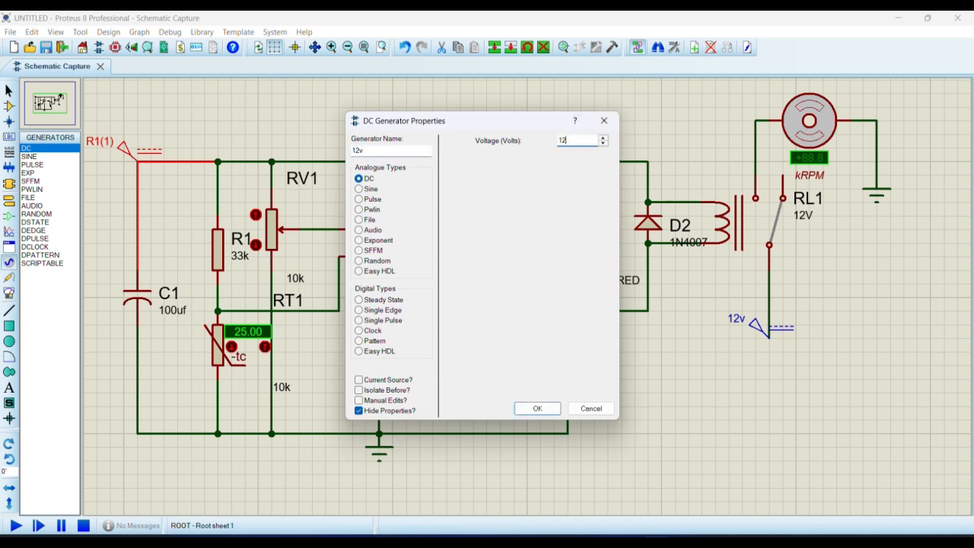
{"action": "key", "text": "Return"}
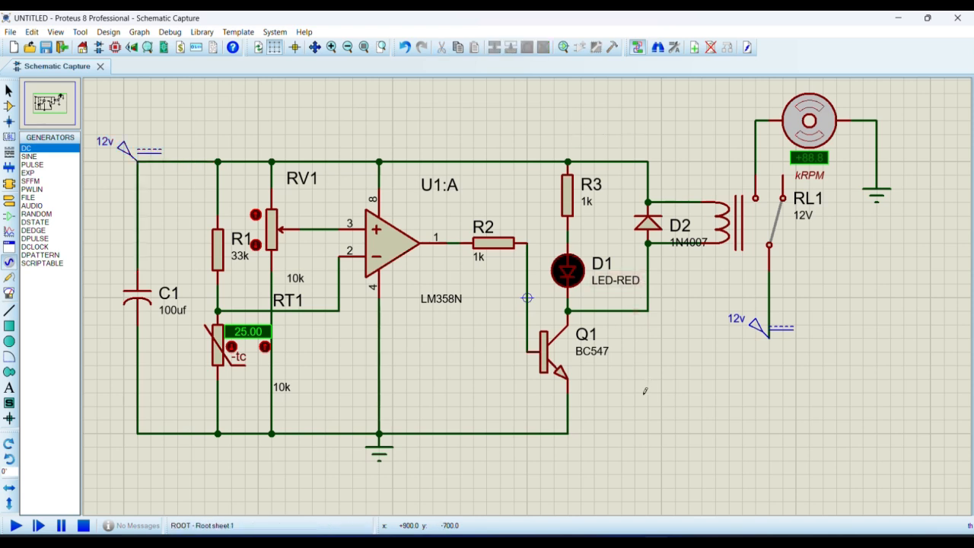
Step: Run the simulation and lower the temperature of thermistor RT1 to 0.00
{"action": "left_click", "coordinate": [16, 526]}
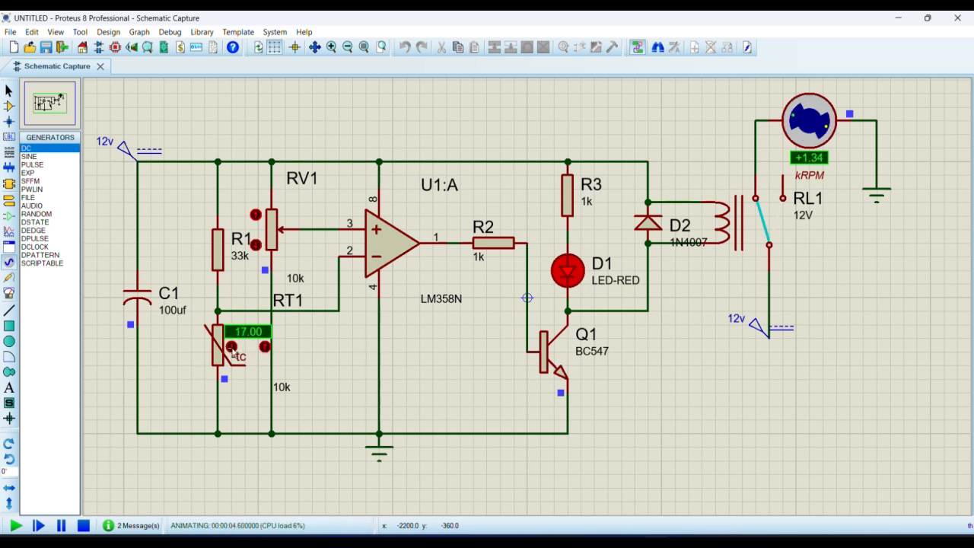
{"action": "left_click", "coordinate": [232, 347]}
{"action": "left_click", "coordinate": [231, 347]}
{"action": "left_click", "coordinate": [232, 348]}
{"action": "left_click", "coordinate": [231, 347]}
{"action": "left_click", "coordinate": [231, 348]}
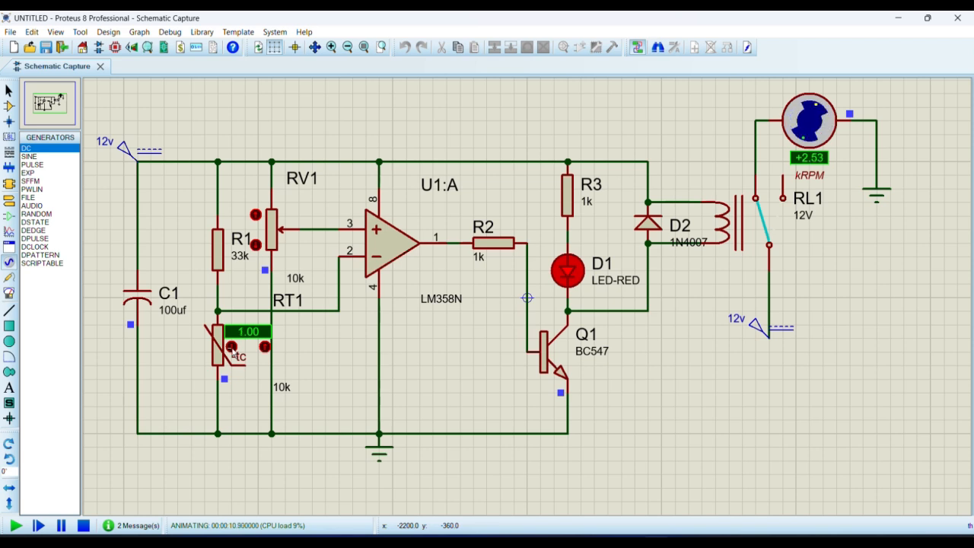
{"action": "left_click", "coordinate": [231, 348]}
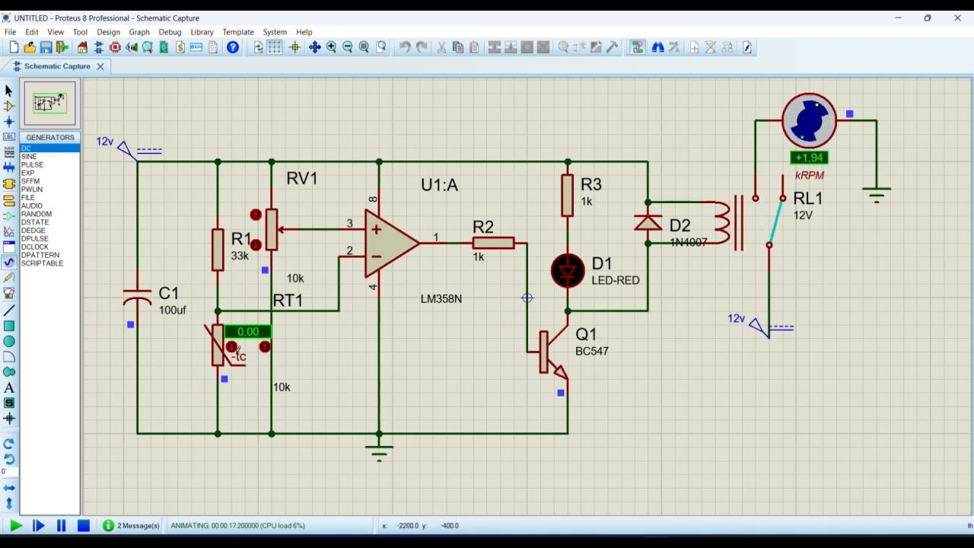
Step: Lower RT1's temperature to -2.00, and raise it back to 1.00 to test the relay's switching point
{"action": "left_click", "coordinate": [232, 347]}
{"action": "left_click", "coordinate": [231, 347]}
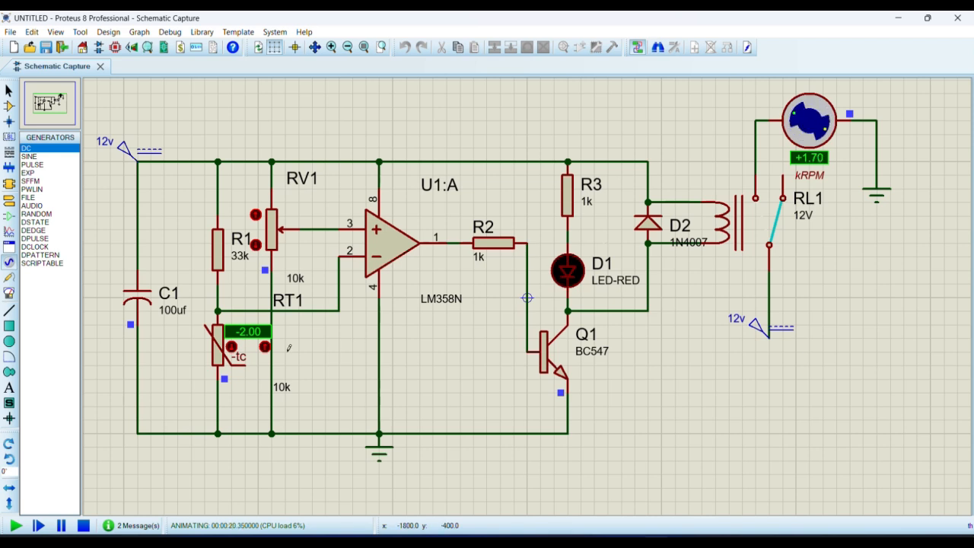
{"action": "left_click", "coordinate": [265, 348]}
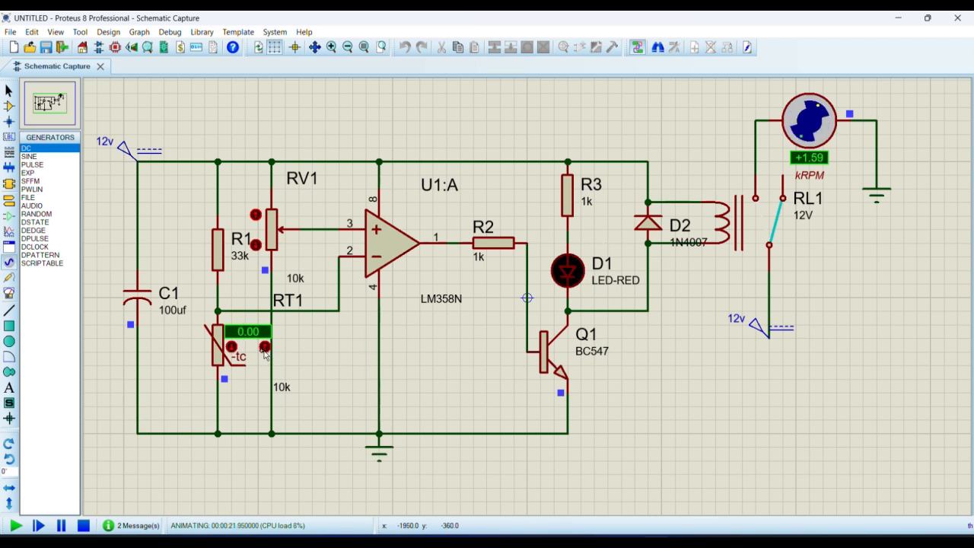
{"action": "left_click", "coordinate": [265, 348]}
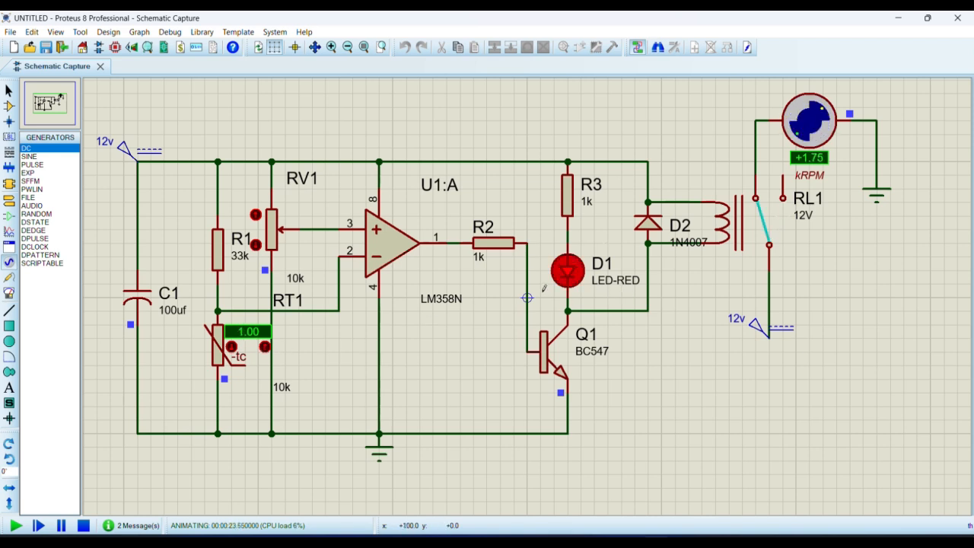
Step: Move potentiometer RV1's wiper down for a new threshold and raise RT1's temperature to 17.00
{"action": "left_click", "coordinate": [257, 246]}
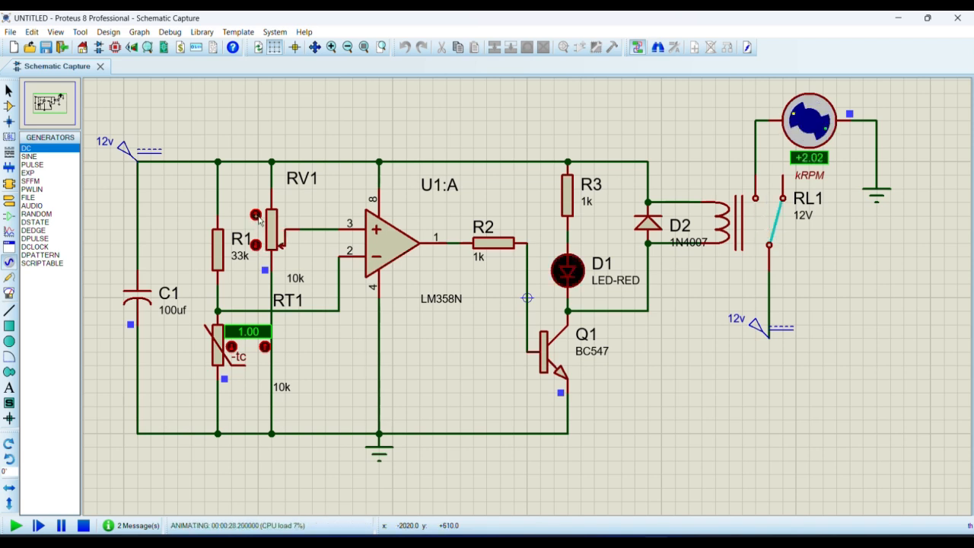
{"action": "left_click", "coordinate": [256, 217]}
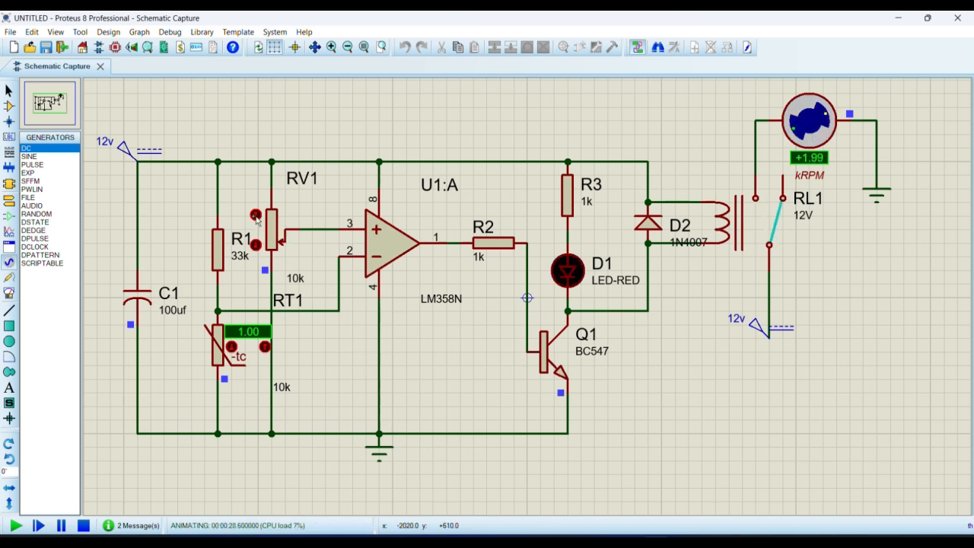
{"action": "left_click", "coordinate": [264, 347]}
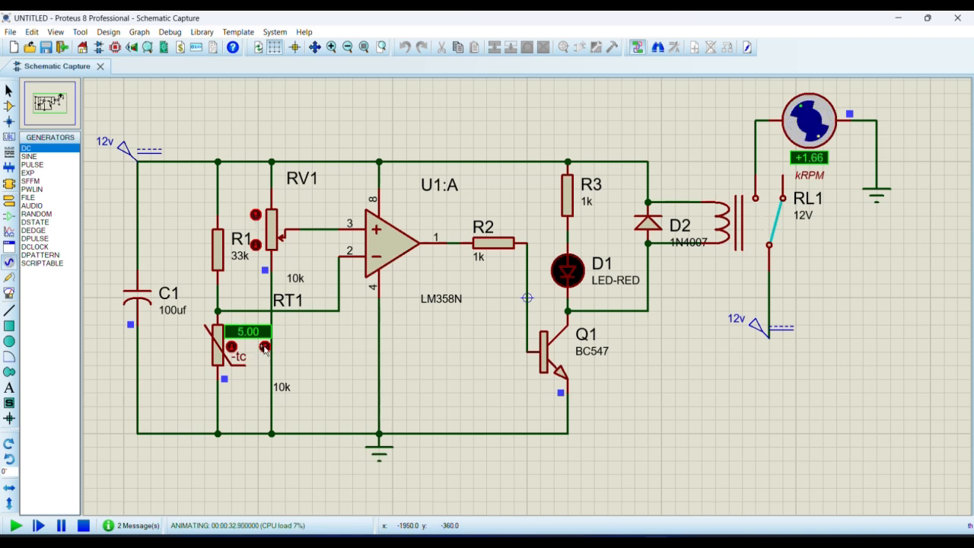
{"action": "left_click", "coordinate": [264, 347]}
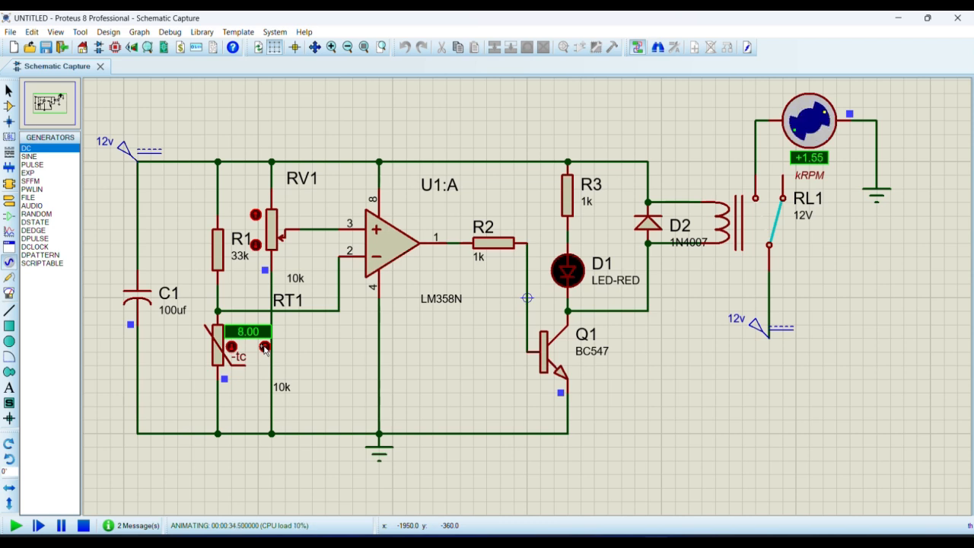
{"action": "left_click", "coordinate": [264, 347]}
{"action": "left_click", "coordinate": [264, 347]}
{"action": "left_click", "coordinate": [264, 347]}
{"action": "left_click", "coordinate": [264, 347]}
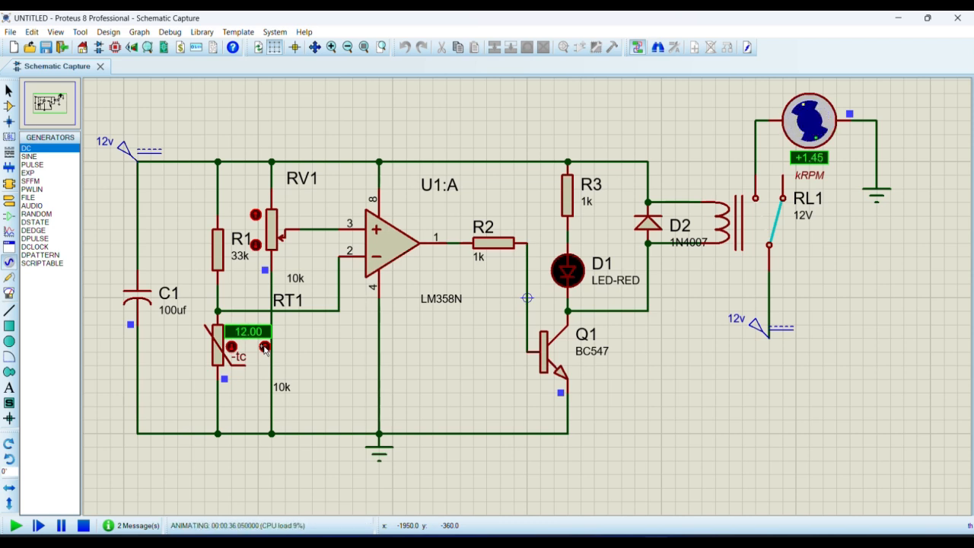
{"action": "left_click", "coordinate": [264, 347]}
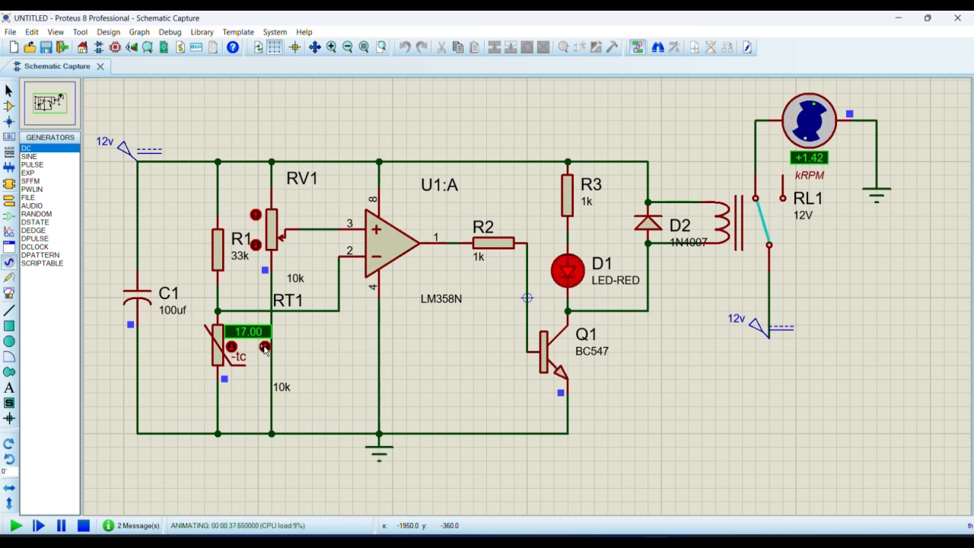
Step: Test the new threshold by lowering RT1's temperature to 16.00 and raising it to 18.00
{"action": "left_click", "coordinate": [233, 348]}
{"action": "left_click", "coordinate": [233, 347]}
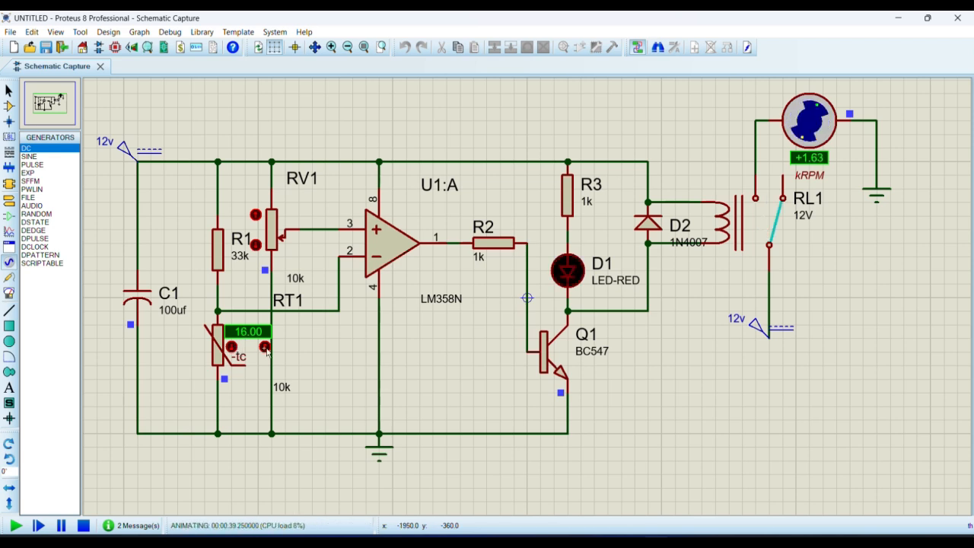
{"action": "left_click", "coordinate": [264, 347]}
{"action": "left_click", "coordinate": [264, 347]}
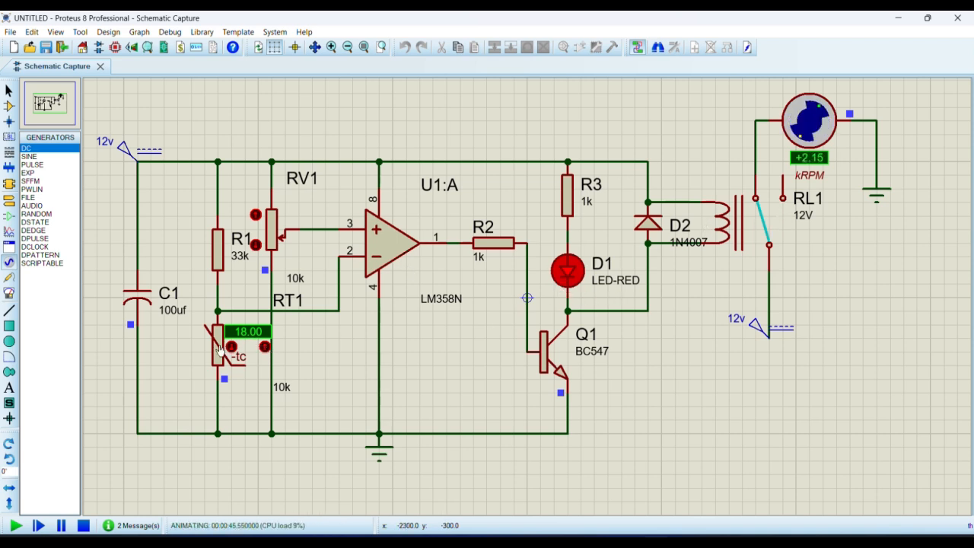
Step: Lower RT1's temperature to 2.00 in the running simulation
{"action": "left_click", "coordinate": [232, 351]}
{"action": "left_click", "coordinate": [231, 348]}
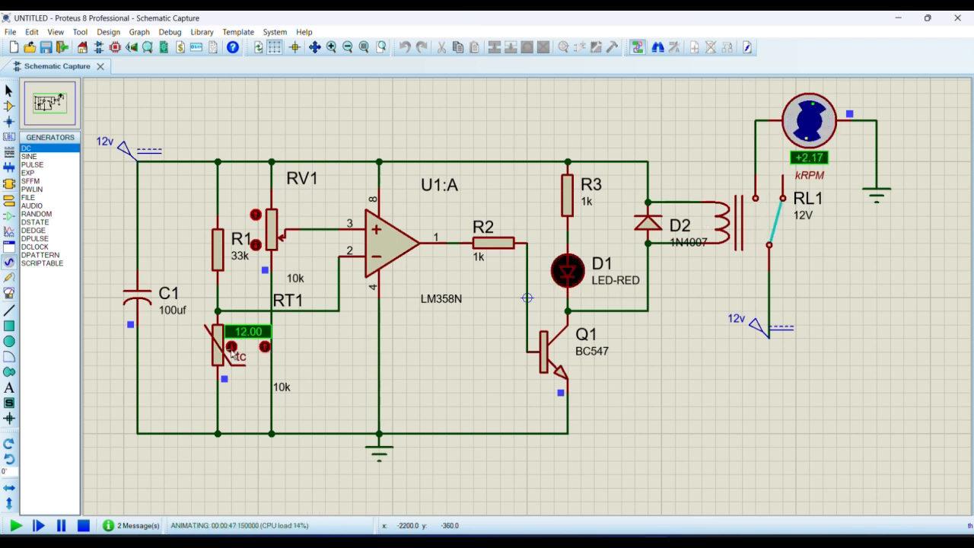
{"action": "left_click", "coordinate": [232, 347]}
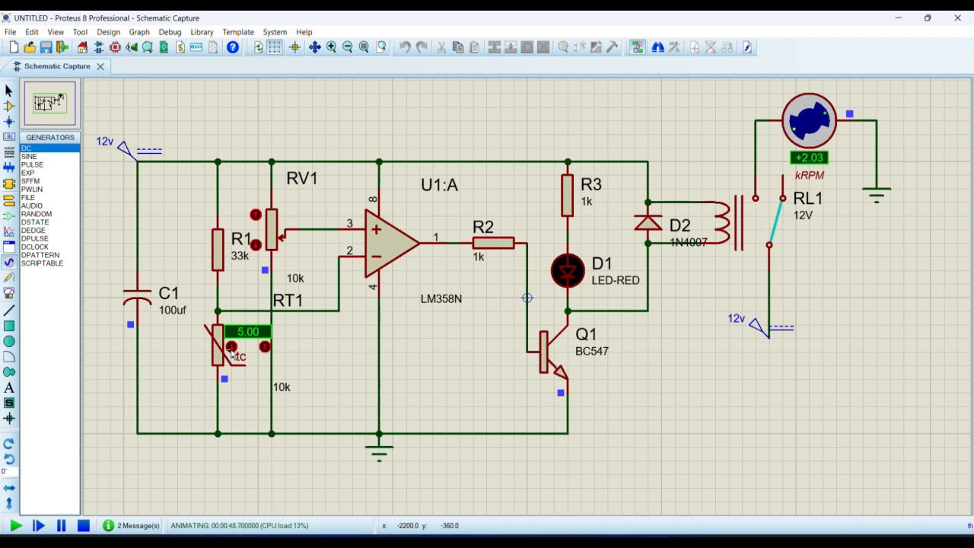
Step: Move RV1's wiper up to shift the threshold and lower RT1's temperature to -10.00
{"action": "left_click", "coordinate": [257, 215]}
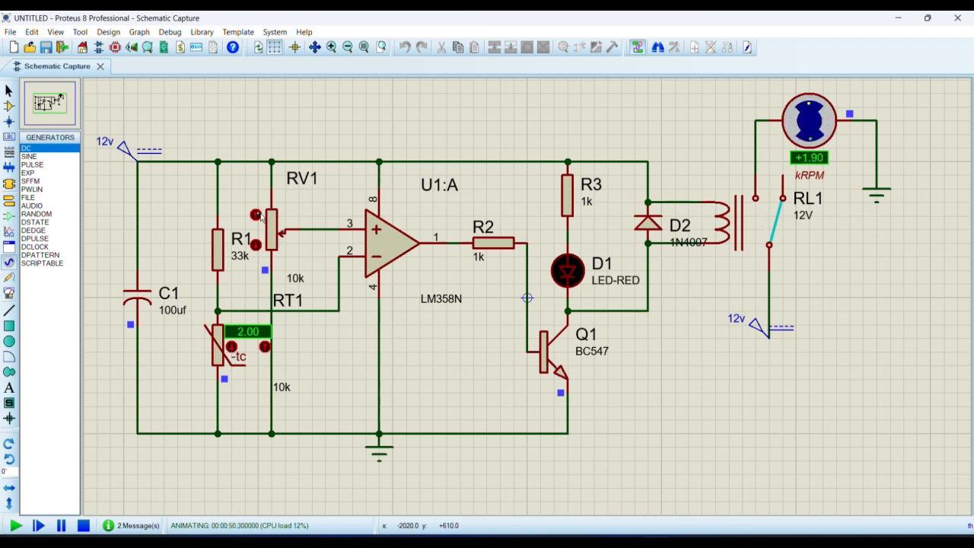
{"action": "left_click", "coordinate": [257, 214]}
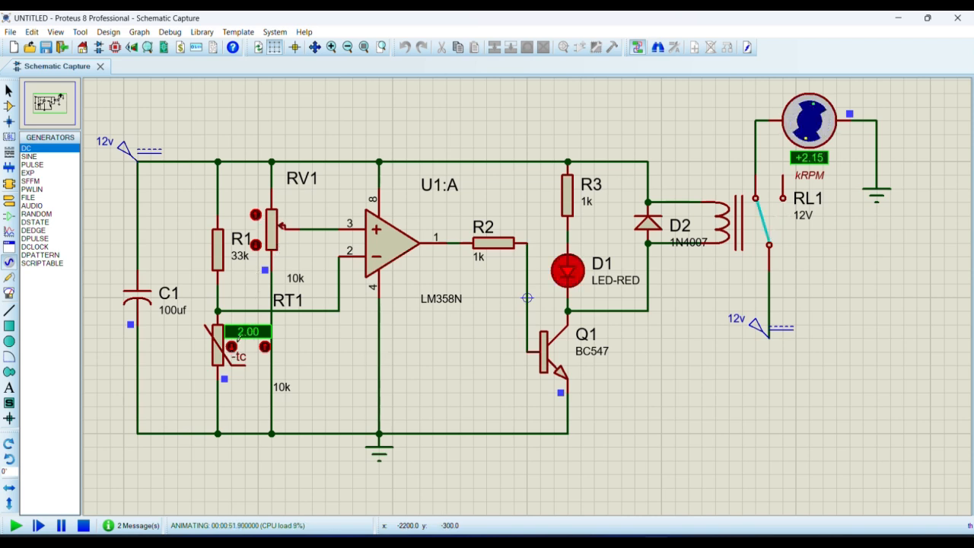
{"action": "left_click", "coordinate": [233, 347]}
{"action": "left_click", "coordinate": [233, 347]}
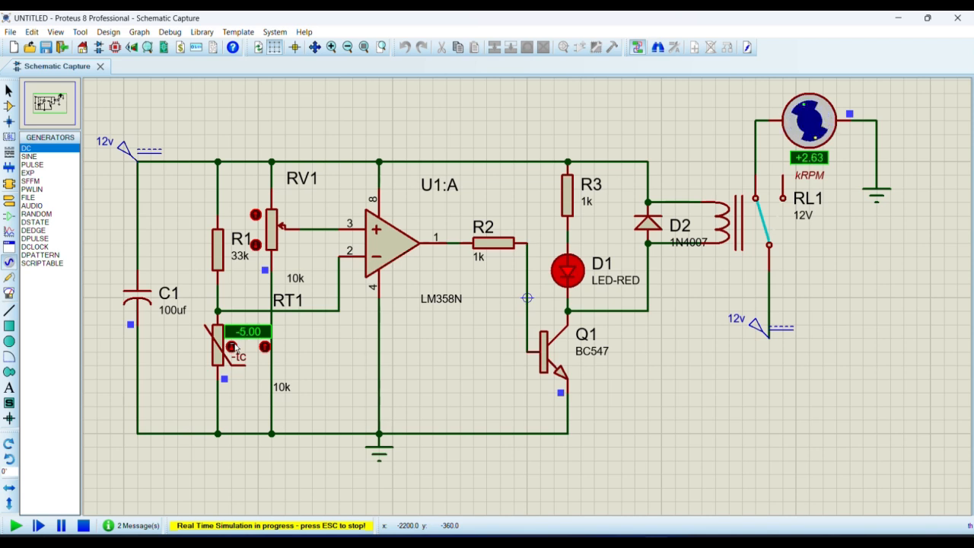
{"action": "left_click", "coordinate": [235, 347]}
{"action": "left_click", "coordinate": [234, 347]}
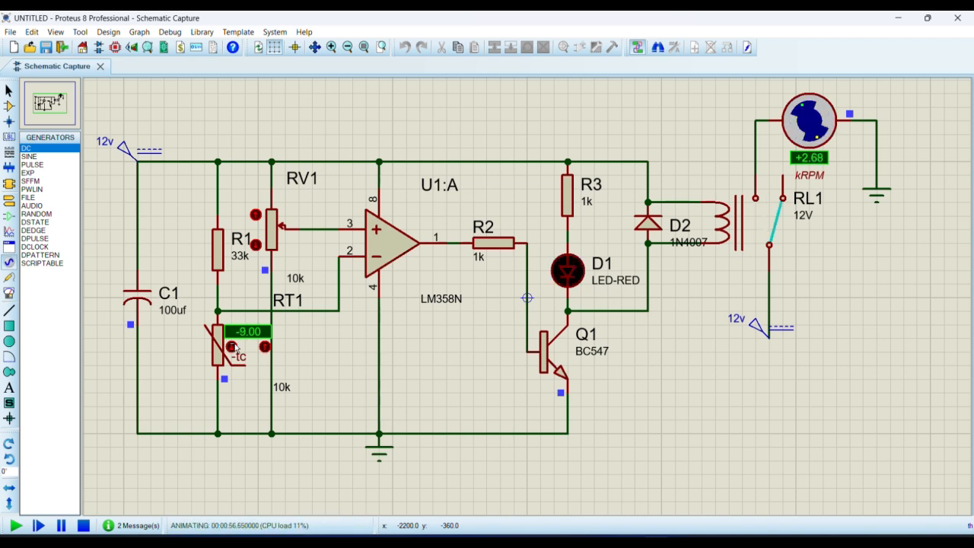
{"action": "left_click", "coordinate": [234, 347]}
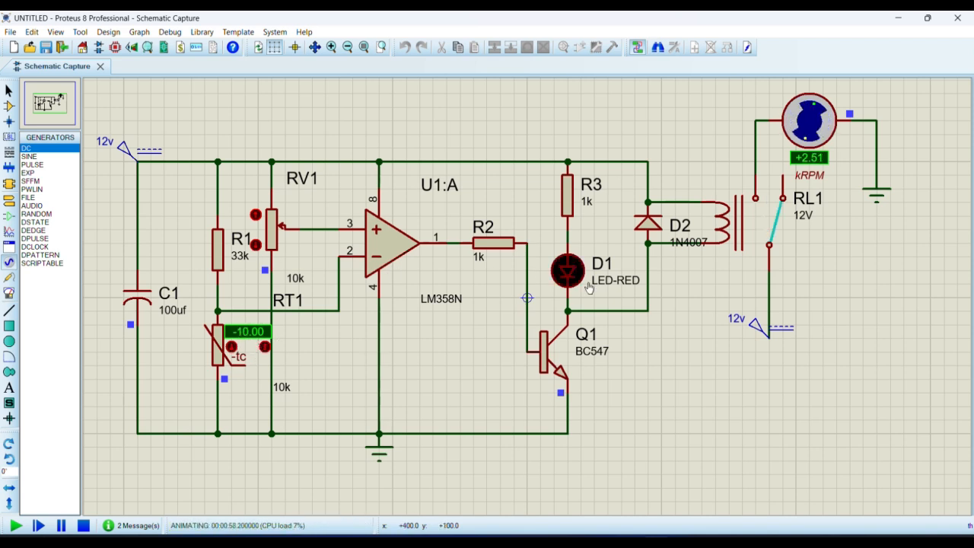